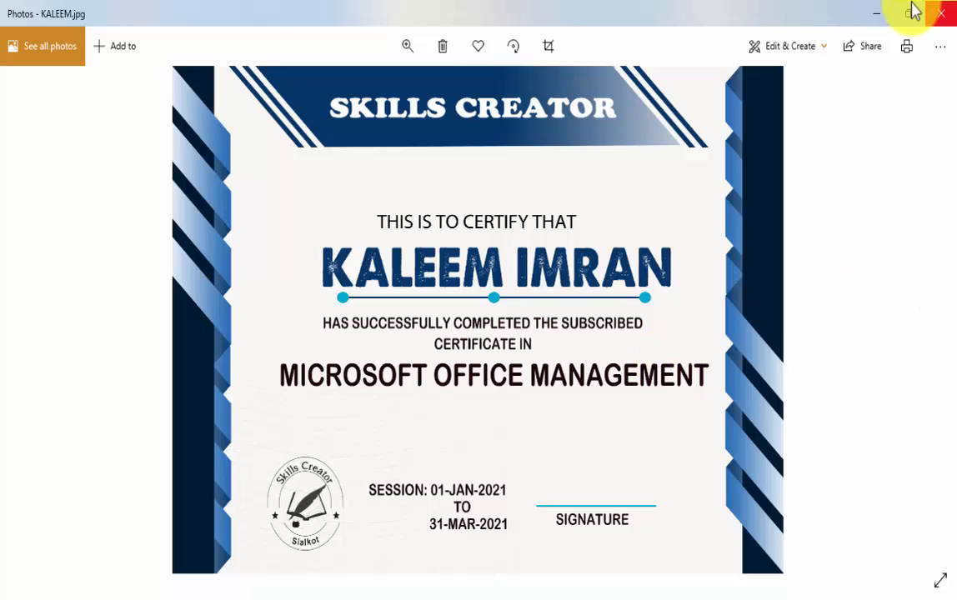
Switch from the certificate image to the blank Word document and enter the lines "Channel subscribe" and "Comments"
left_click(877, 13)
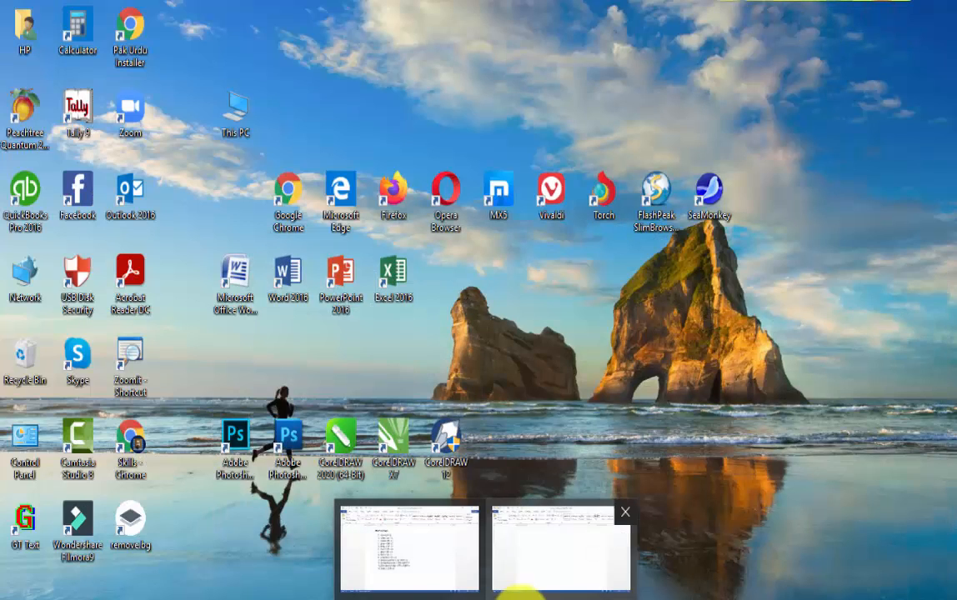
left_click(513, 594)
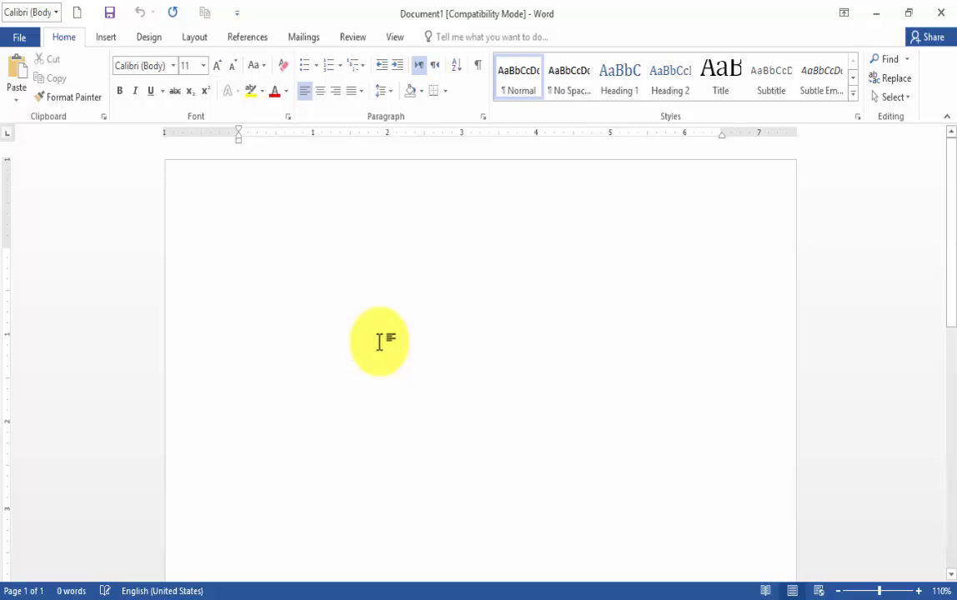
type("channe")
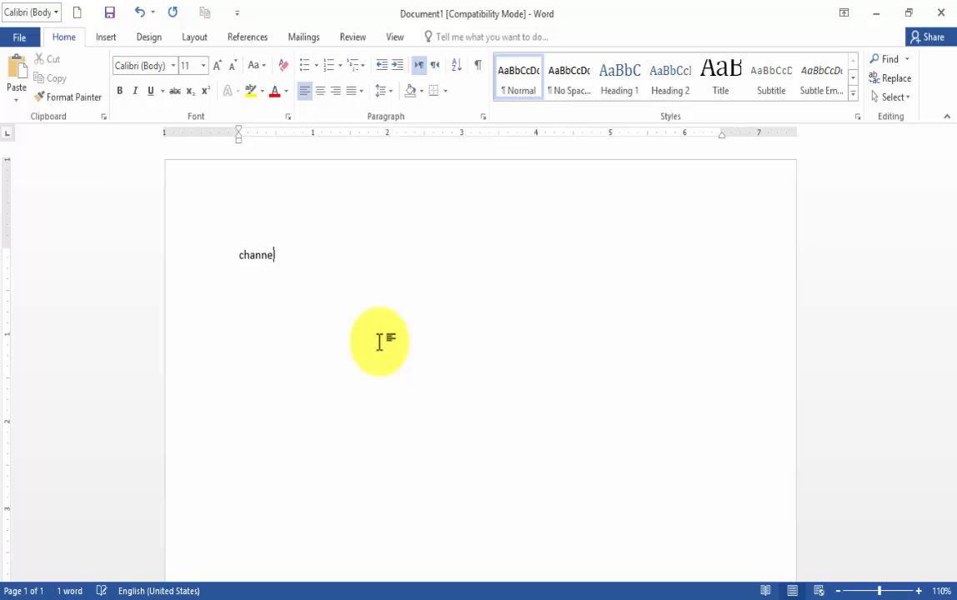
type("l sub")
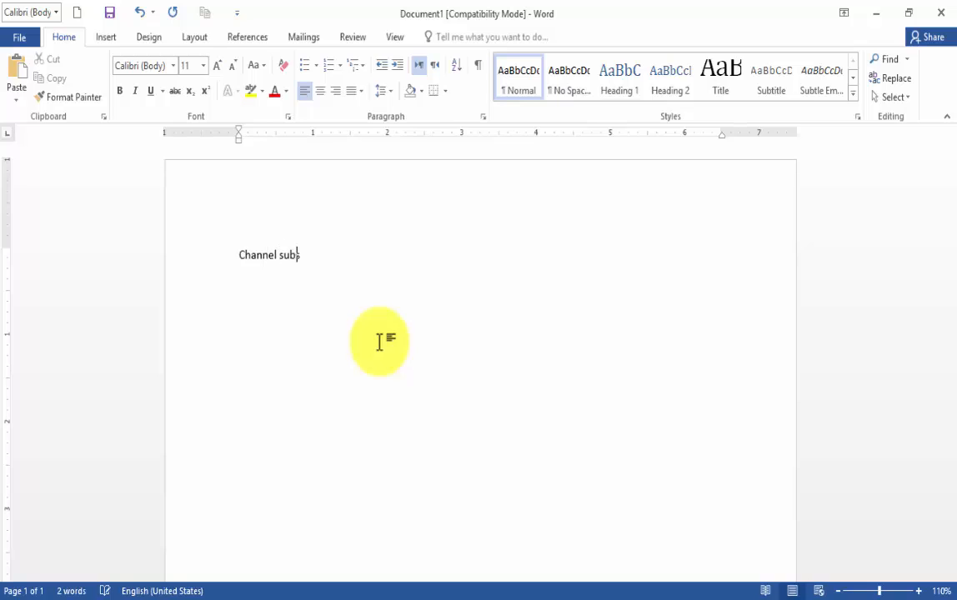
type("scribe")
type("comments")
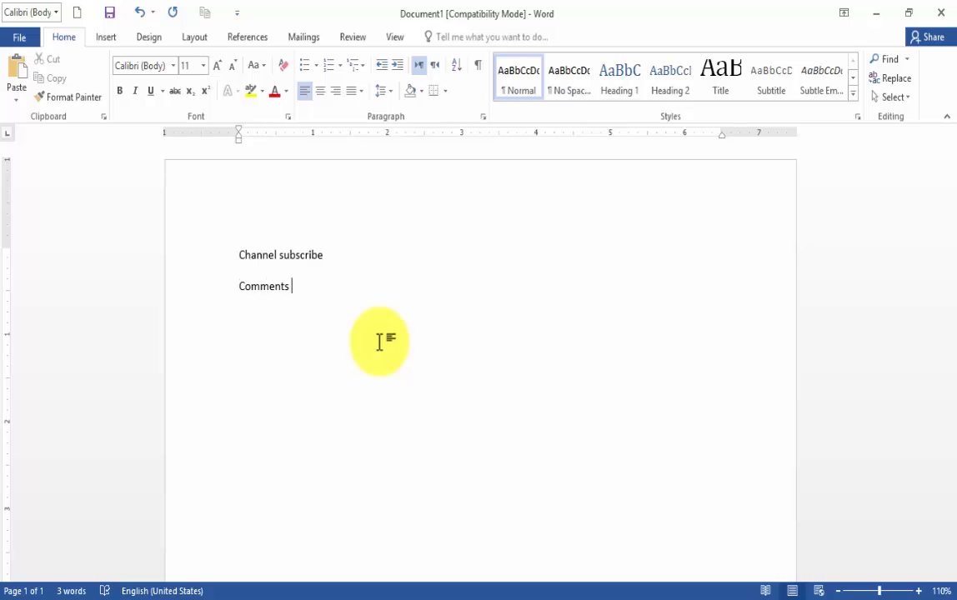
Add the lines "Assignment", "Certificate" and "Price Rs. 500" below "Comments"
key("Return")
type("assignment")
key("Return")
type("certif")
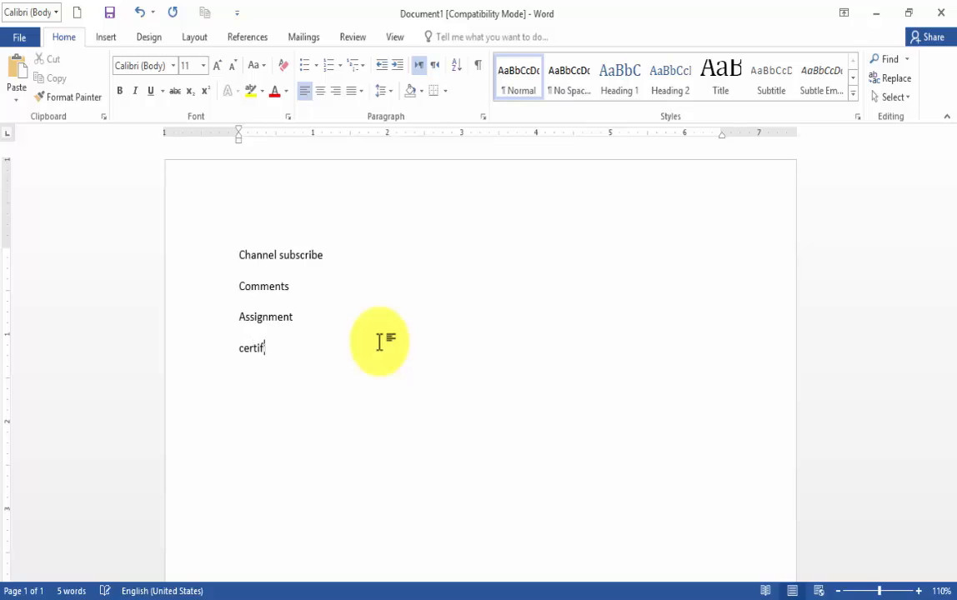
type("icate")
key("Return")
type("price Rs")
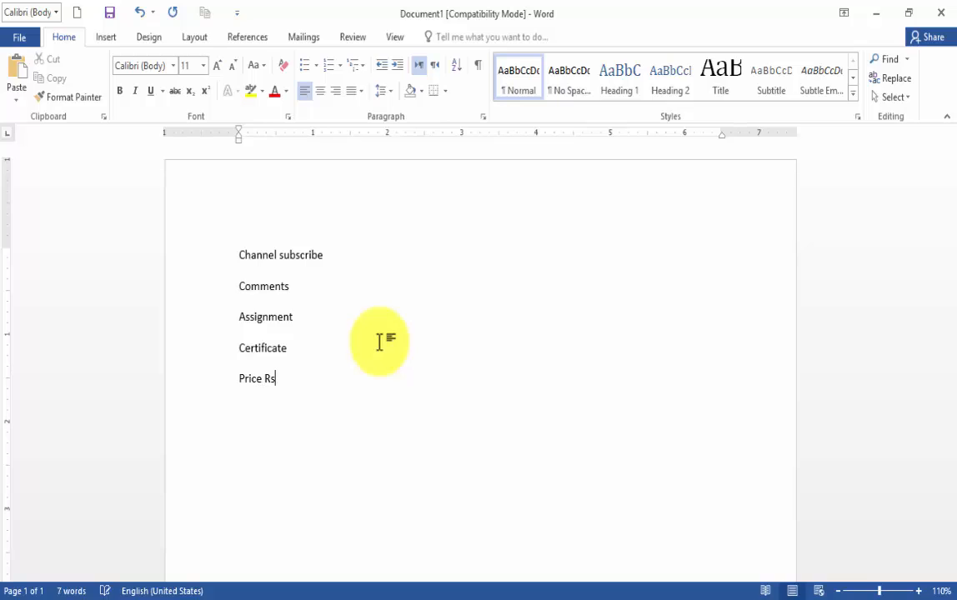
type(". 500")
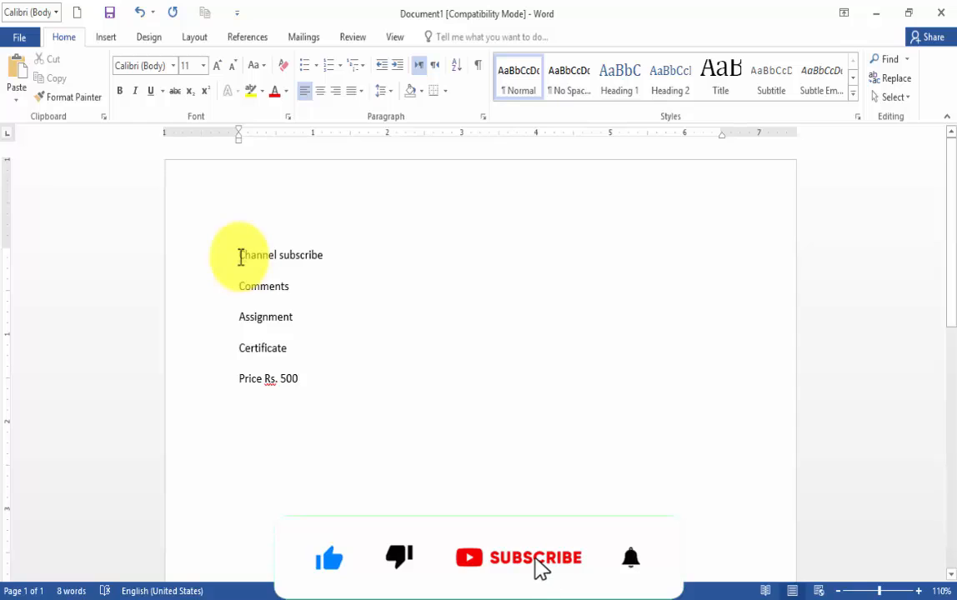
Highlight each line in turn from "Channel subscribe" to "Price Rs. 500", and close the document
left_click_drag(240, 255, 334, 254)
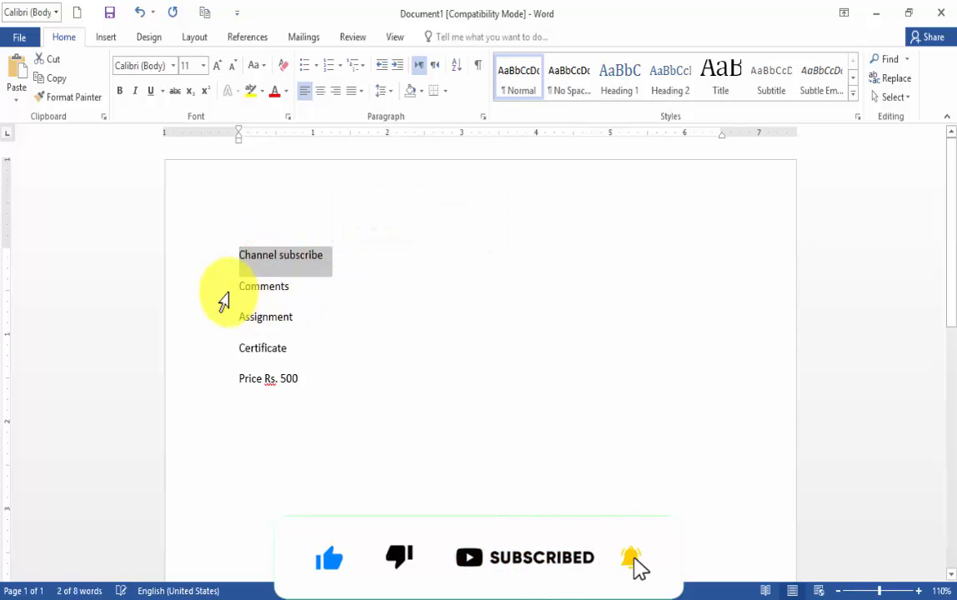
left_click_drag(237, 285, 331, 299)
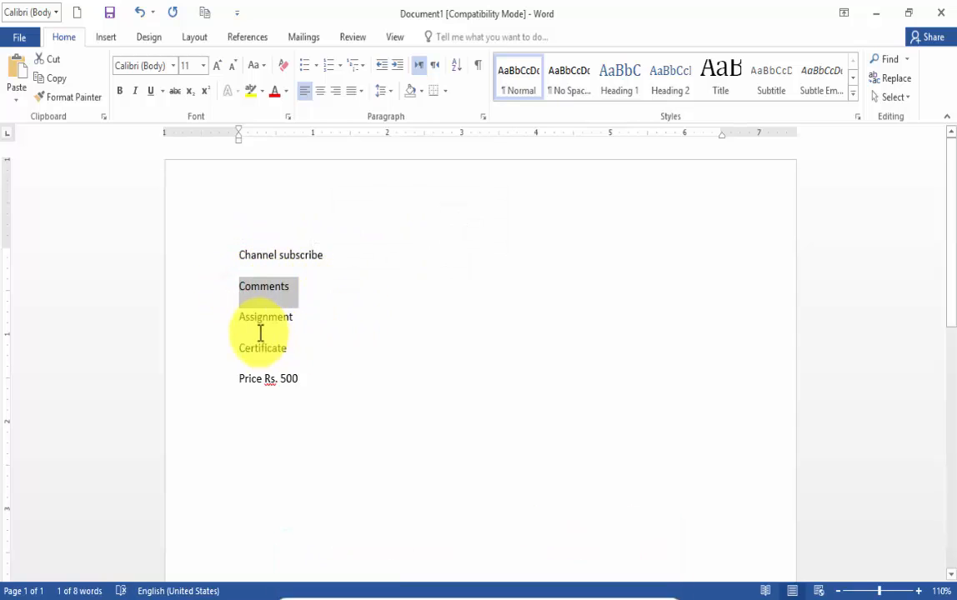
left_click_drag(236, 319, 299, 330)
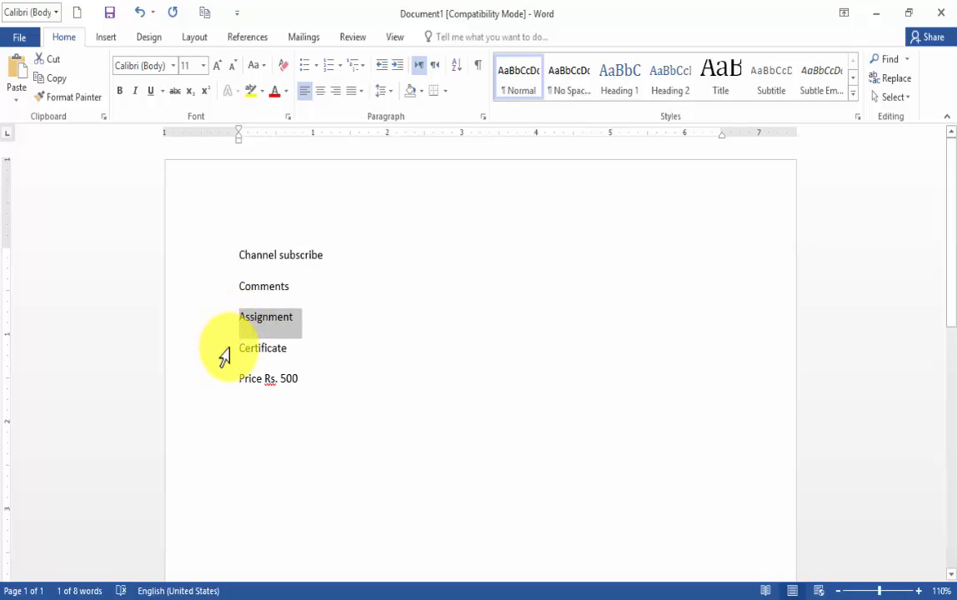
left_click(234, 348)
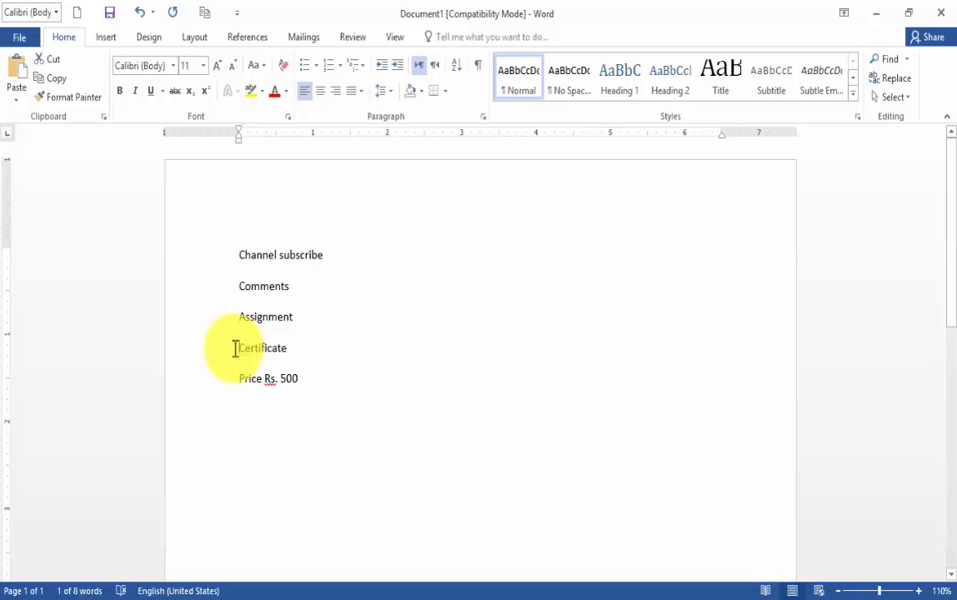
left_click_drag(236, 349, 295, 350)
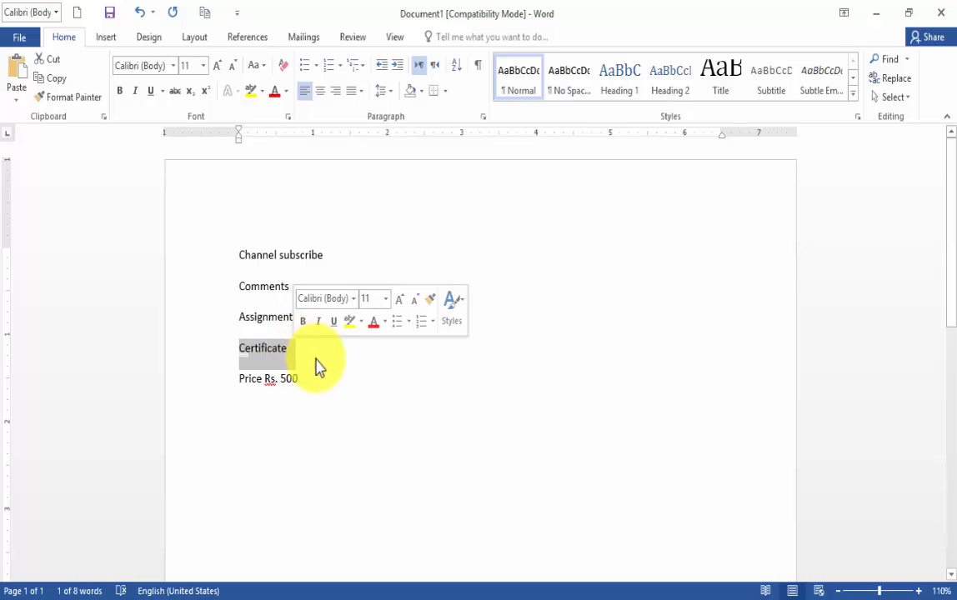
left_click_drag(236, 379, 304, 385)
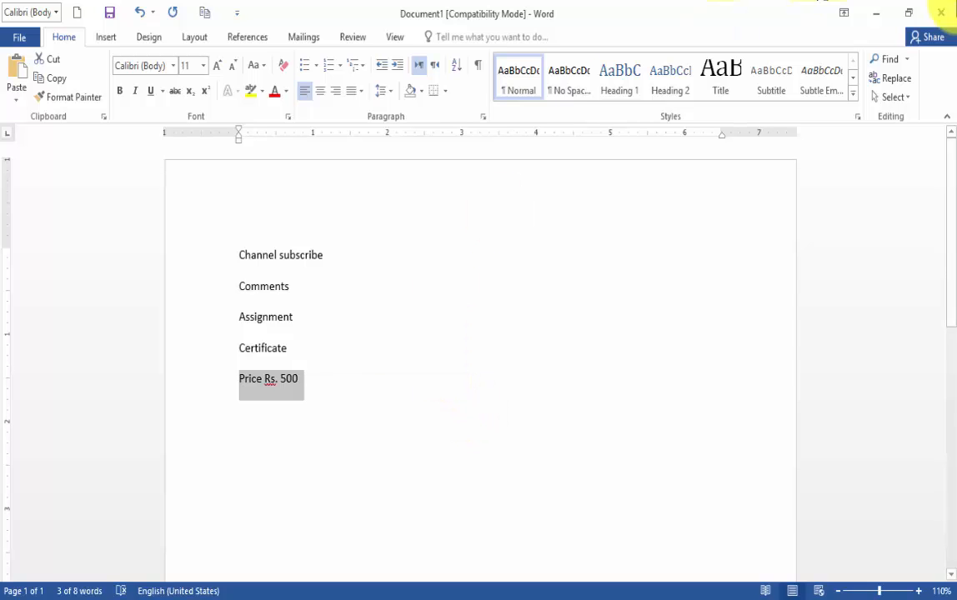
left_click(947, 15)
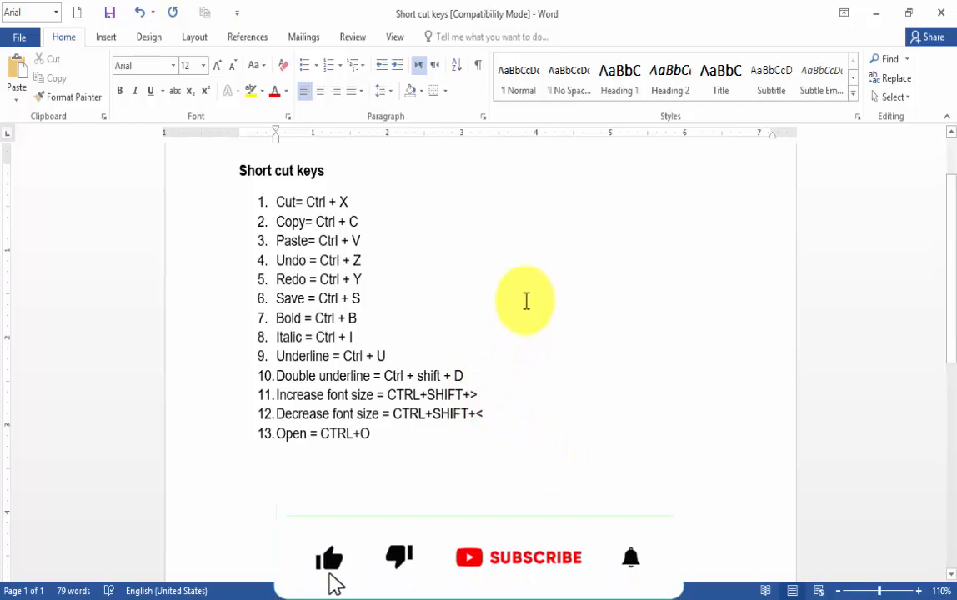
Create a new blank document directly from the Short cut keys document and close it again
left_click(77, 13)
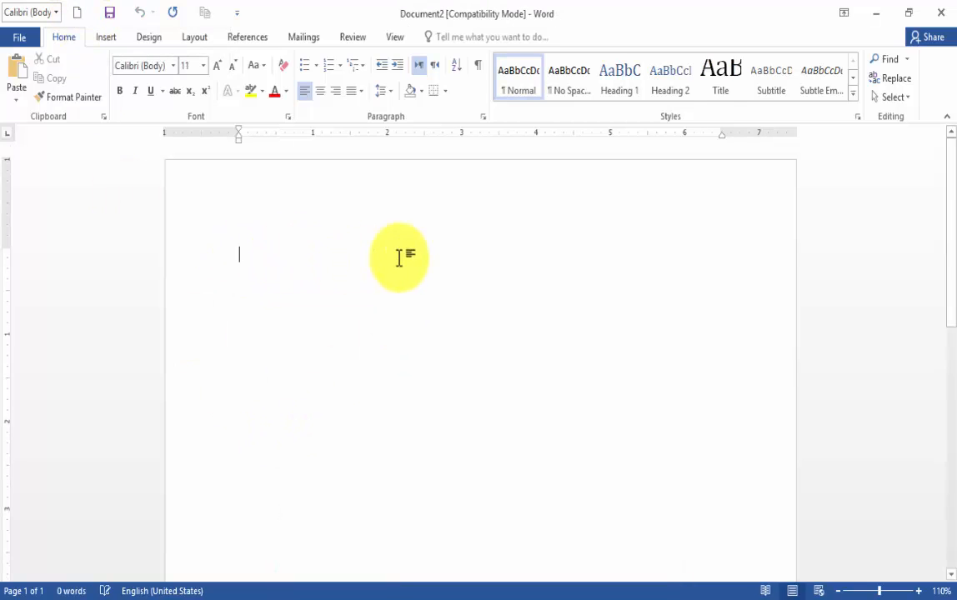
left_click(941, 13)
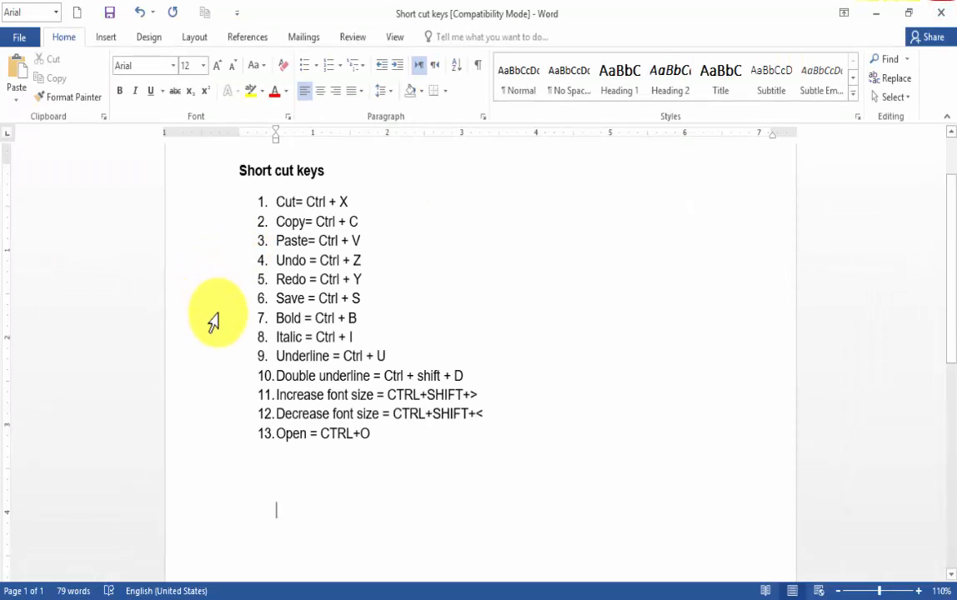
Demonstrate the new-document shortcut Ctrl+N on the On-Screen Keyboard and minimise the keyboard
left_click(425, 597)
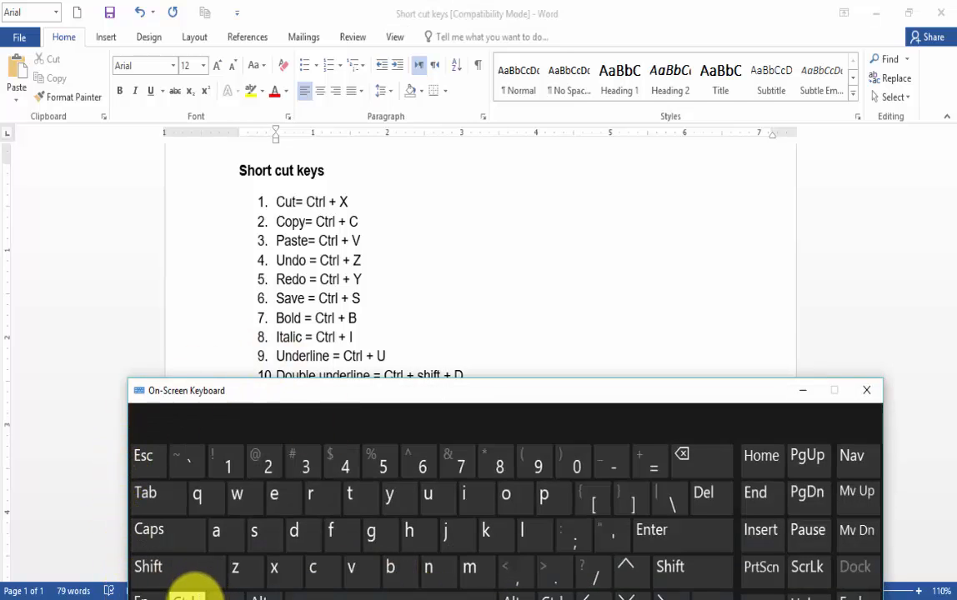
left_click(186, 596)
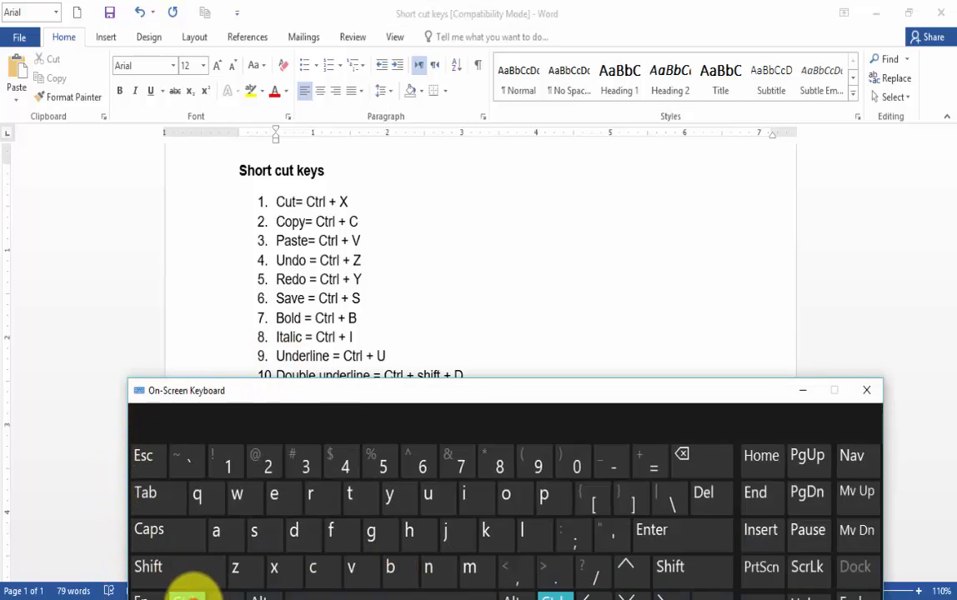
left_click(429, 570)
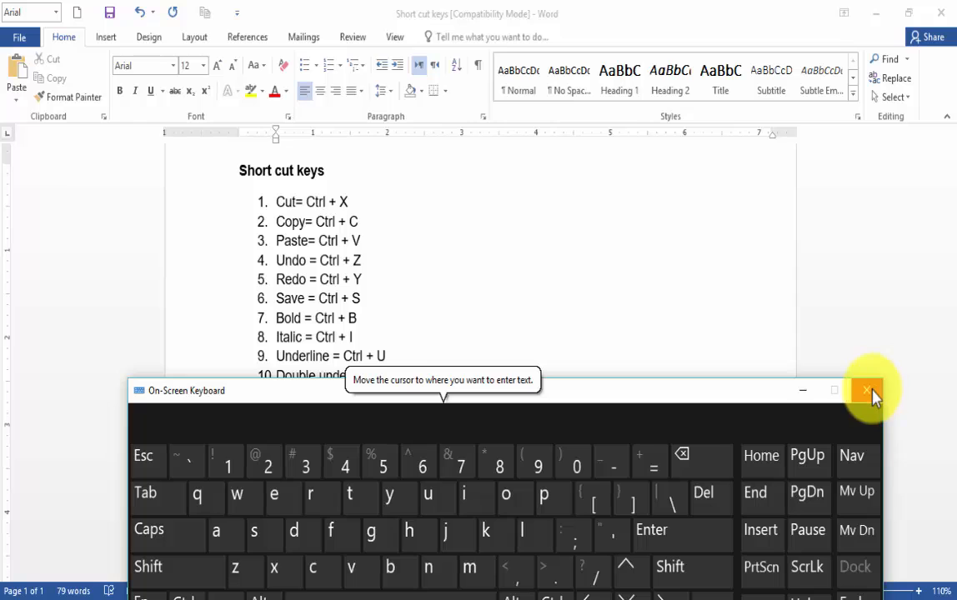
left_click(801, 390)
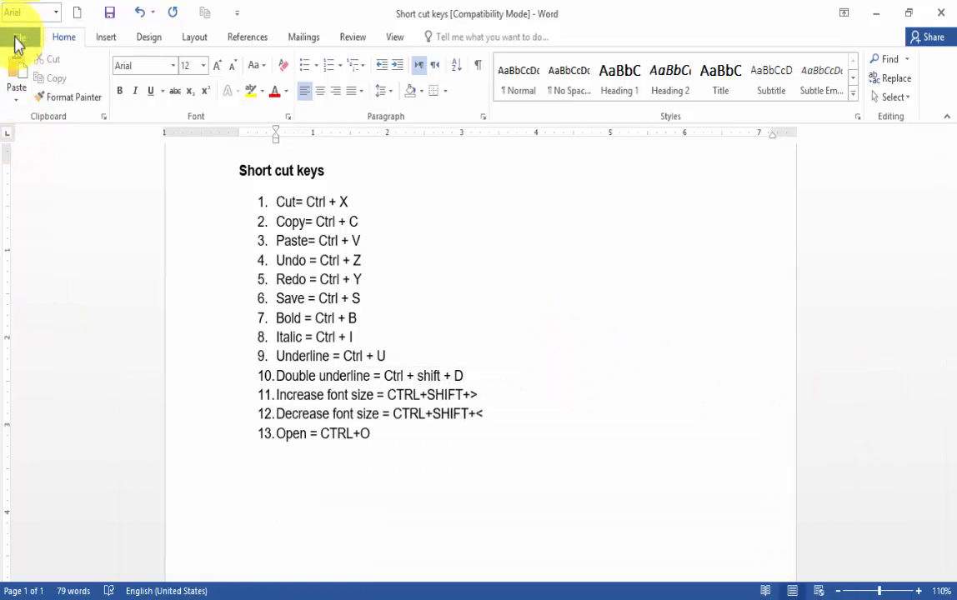
Create a document from the featured Blank document template and close it again
left_click(15, 40)
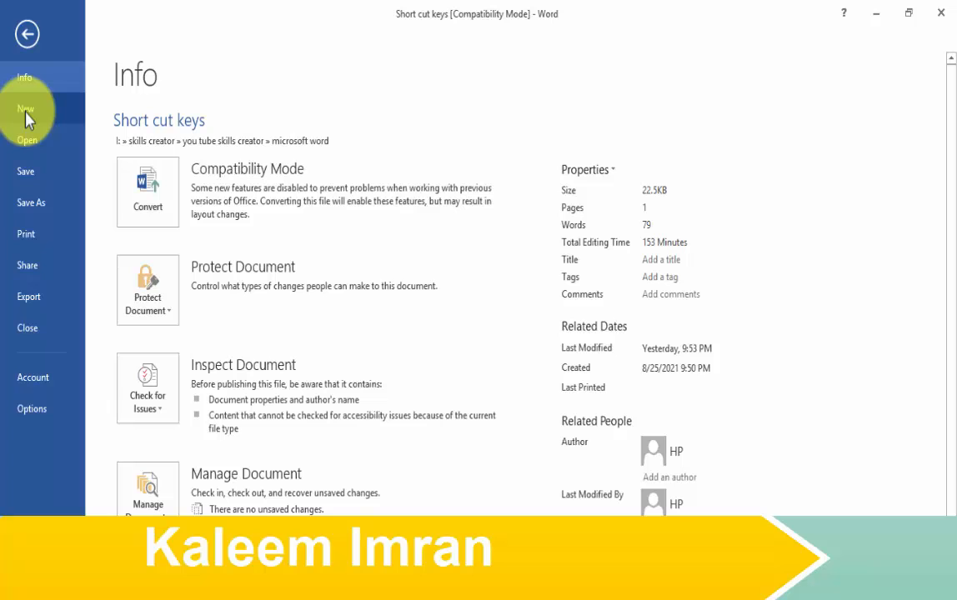
left_click(26, 115)
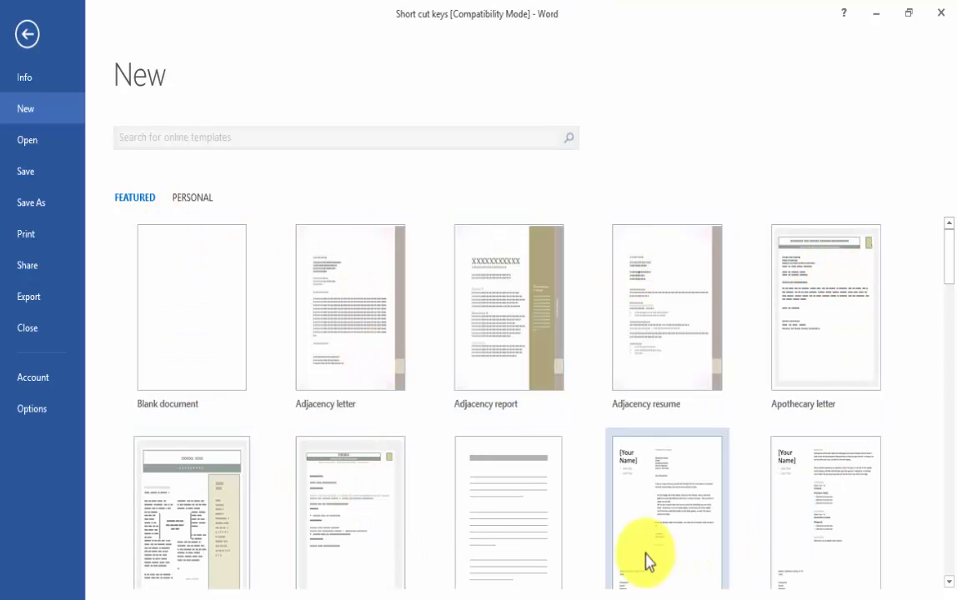
left_click(175, 289)
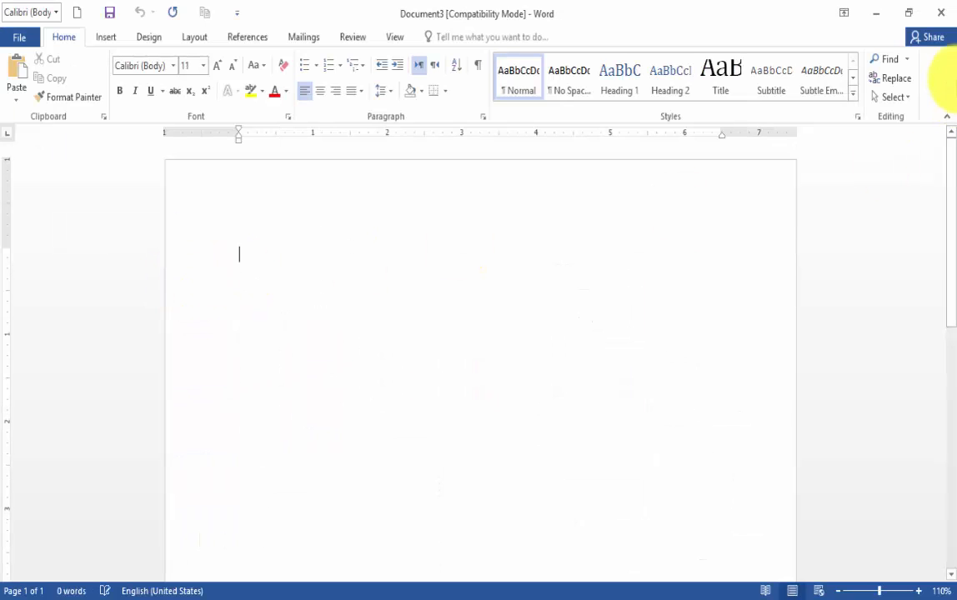
left_click(940, 12)
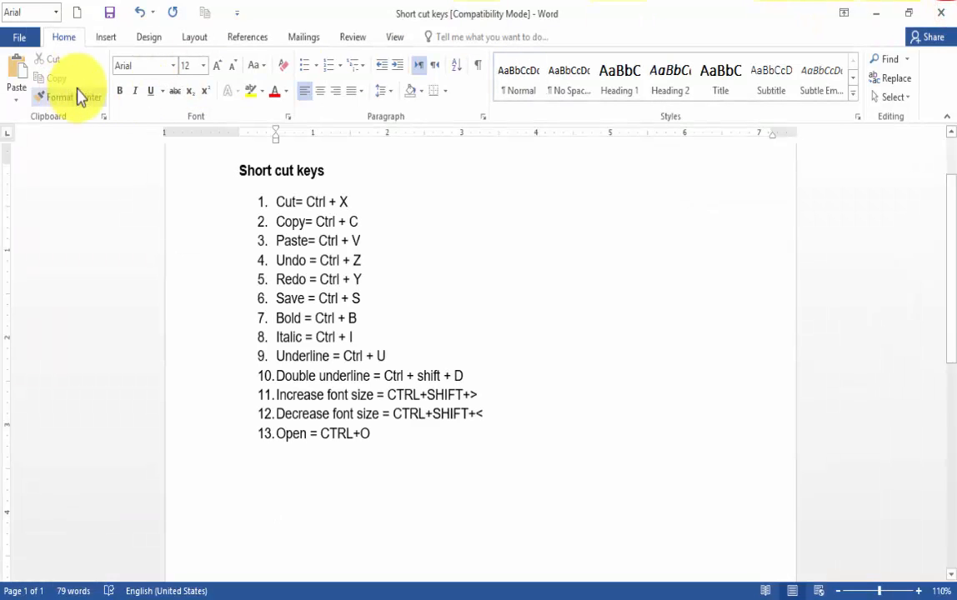
Create a new blank document, check it against the open Short cut keys document, and enter the word "Business" in it
left_click(81, 18)
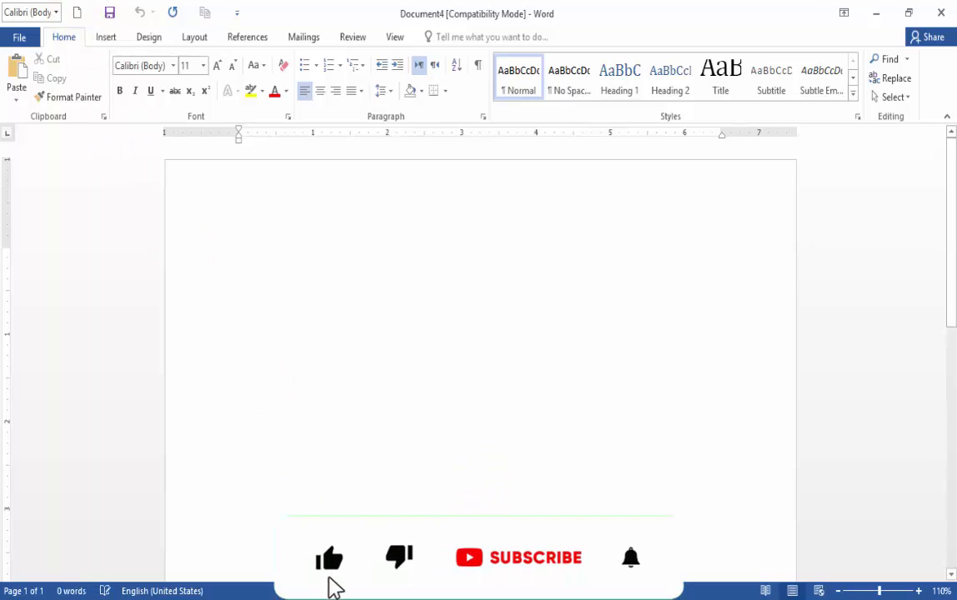
left_click(487, 598)
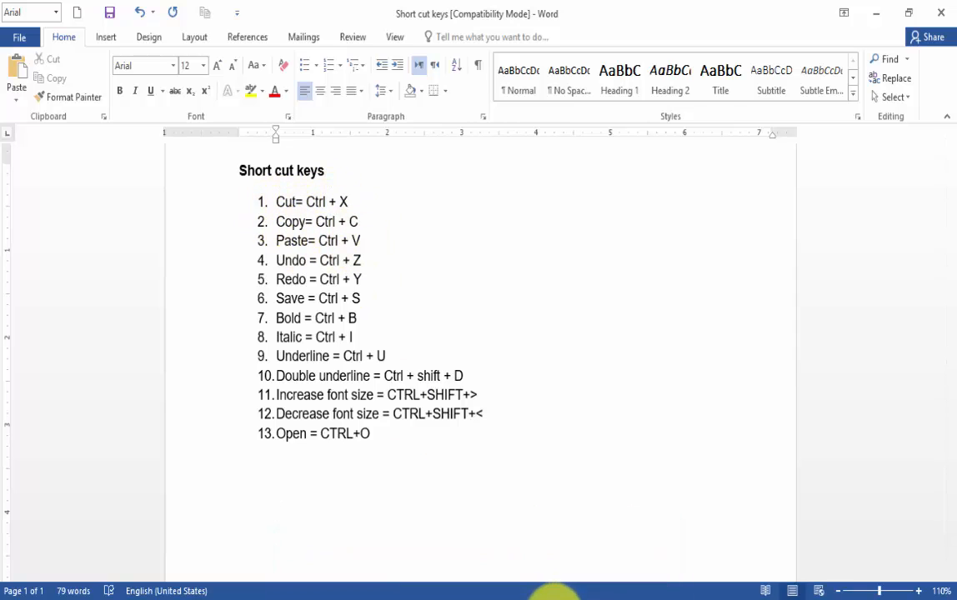
left_click(555, 595)
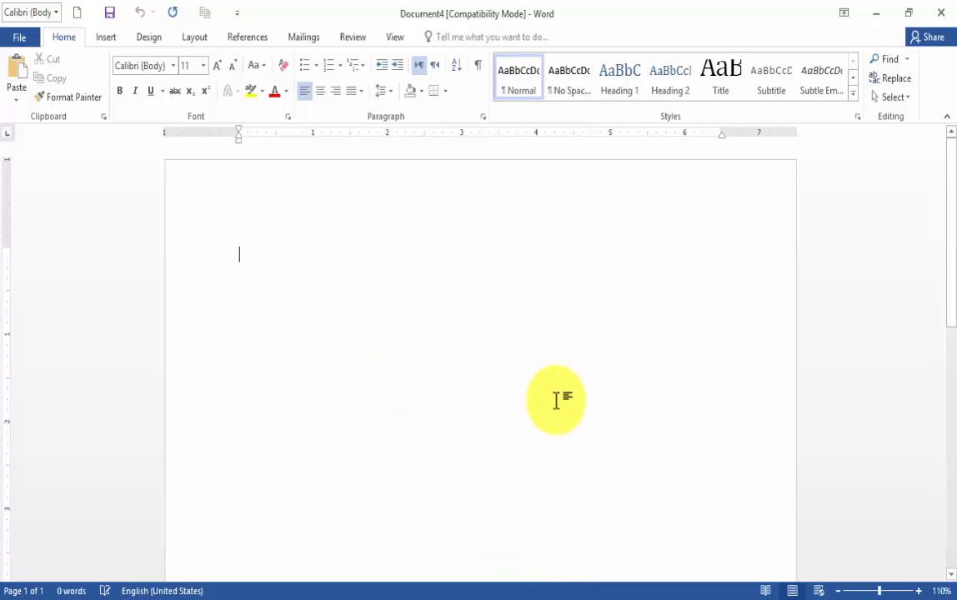
type("Business")
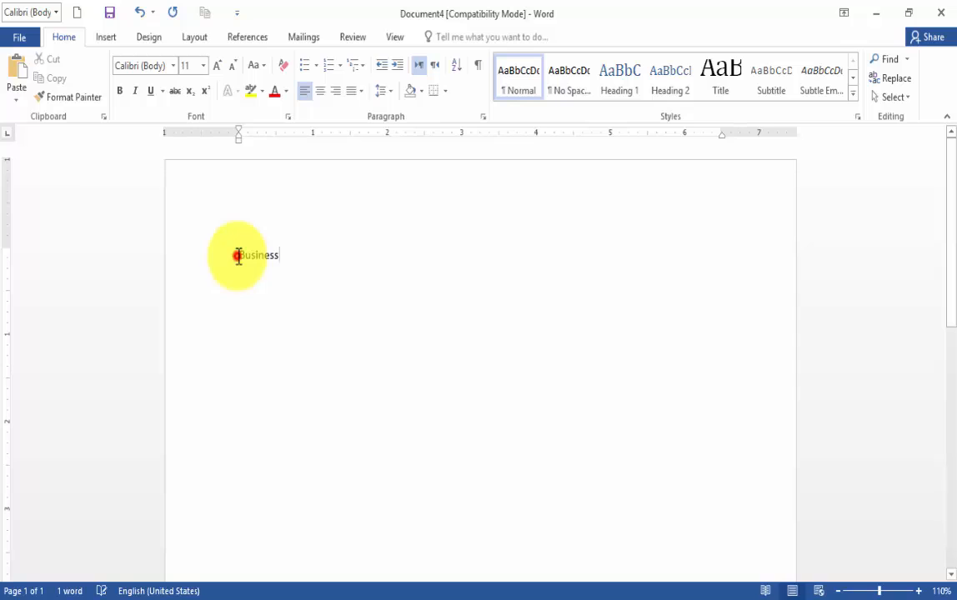
Select the word "Business", demonstrate the copy shortcut Ctrl+C on the On-Screen Keyboard, and return to the selected word
left_click_drag(237, 256, 285, 262)
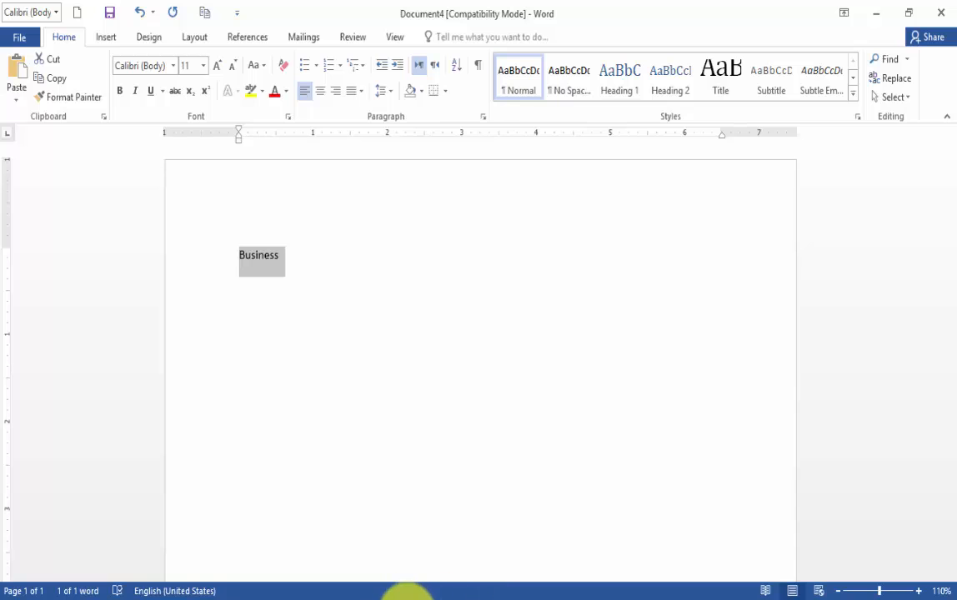
left_click(407, 599)
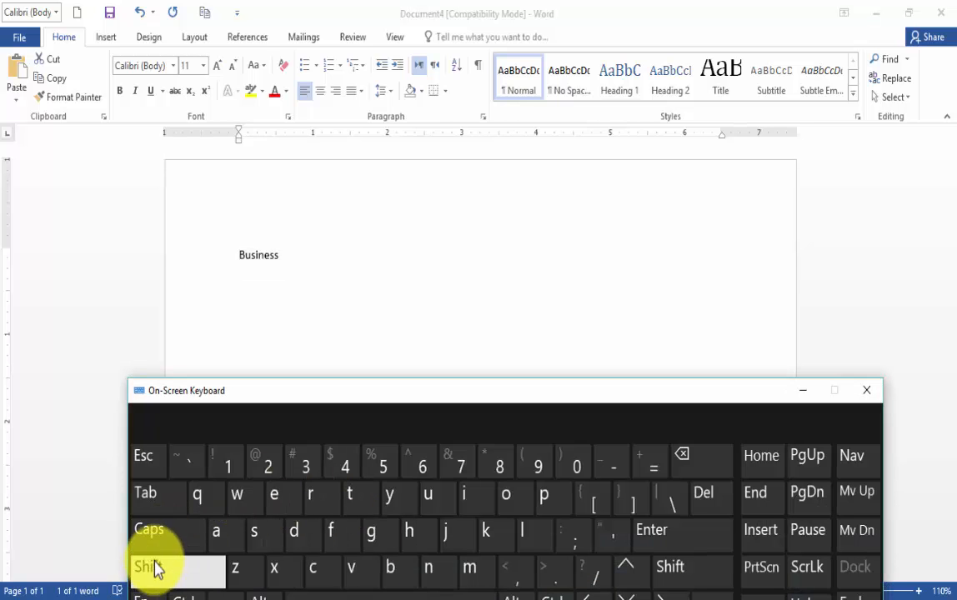
left_click(186, 594)
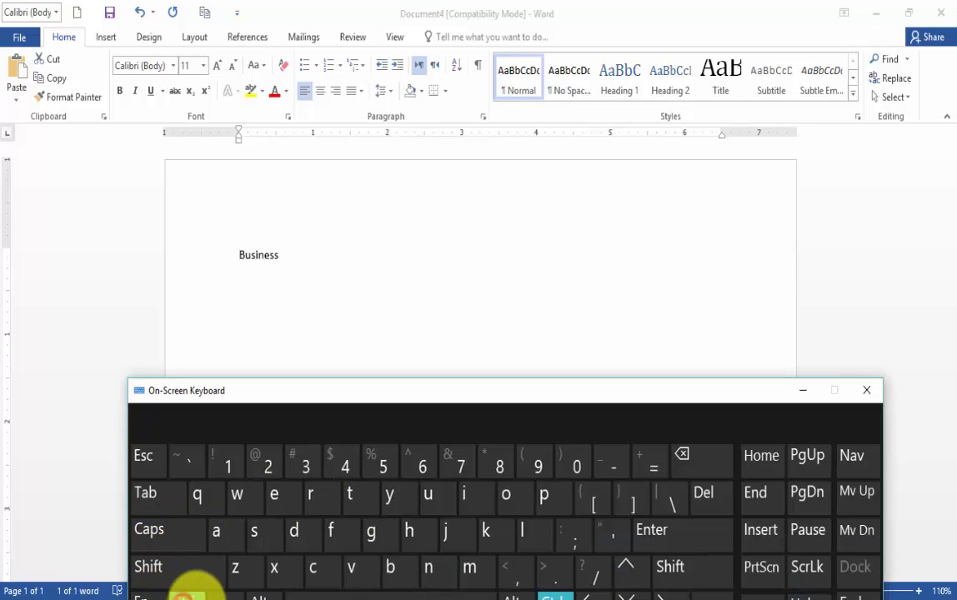
left_click(322, 576)
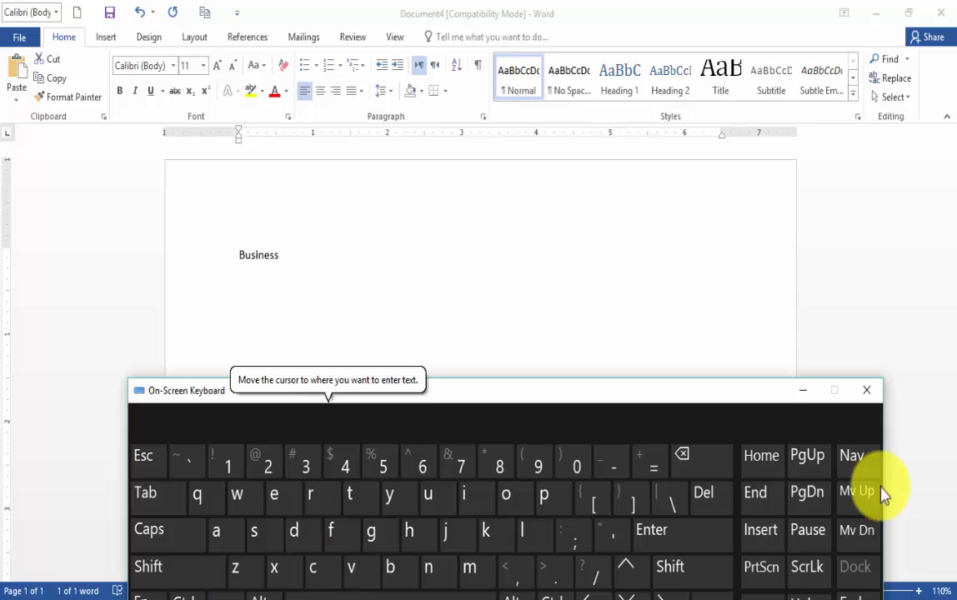
left_click(869, 391)
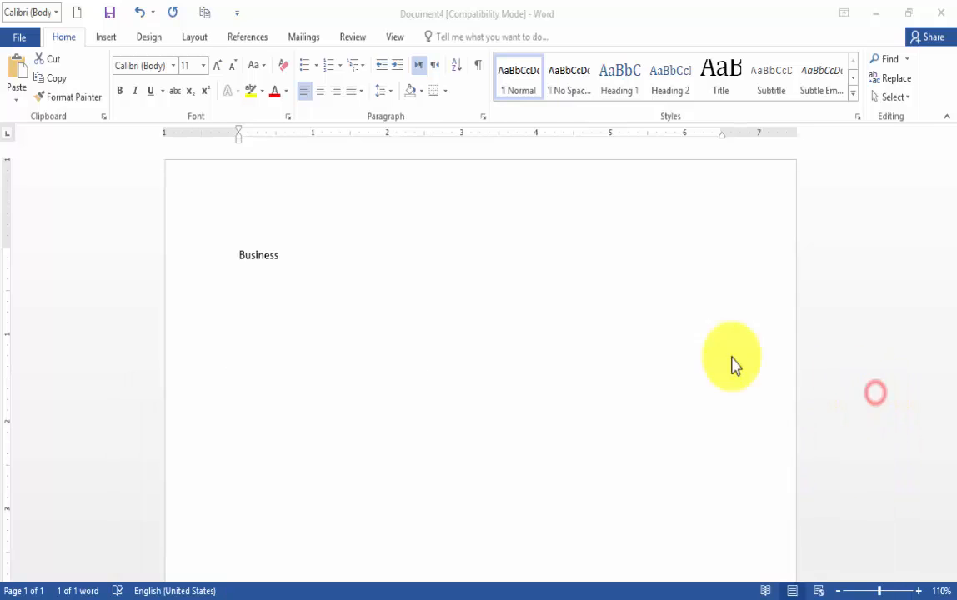
double_click(241, 262)
key("ctrl+c")
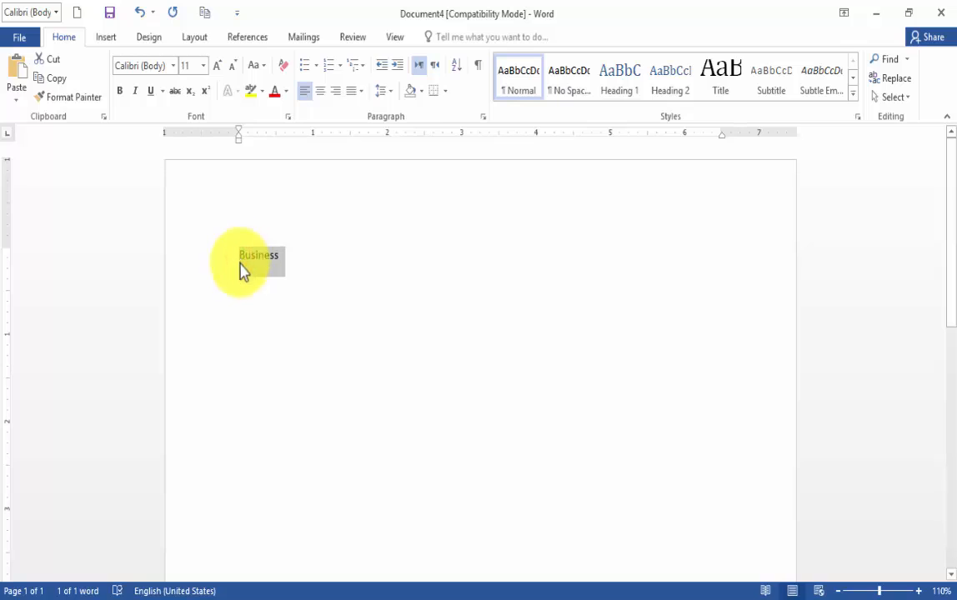
Add blank lines below the word "Business" so the cursor sits further down the page
left_click(347, 353)
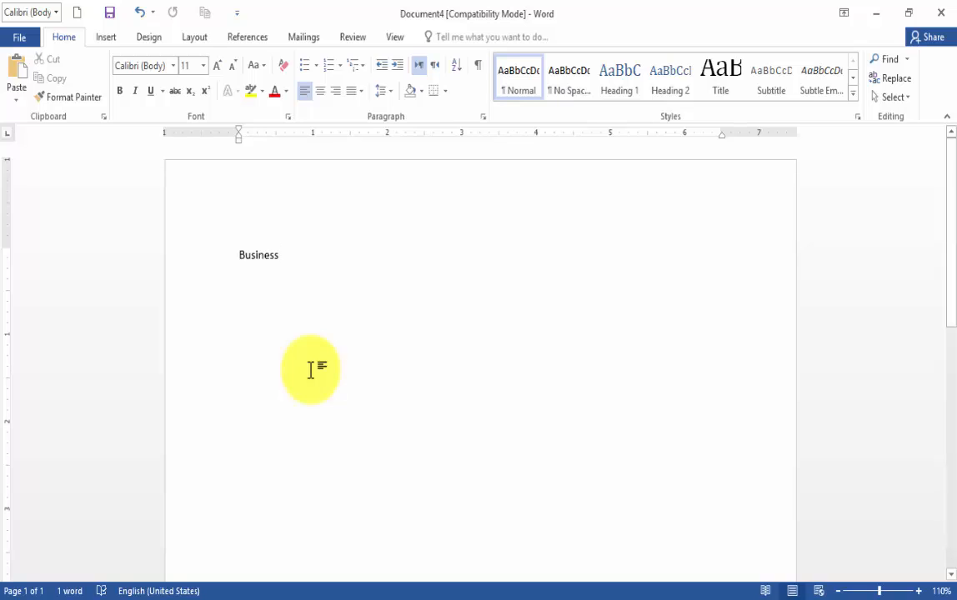
key("Return")
key("Return")
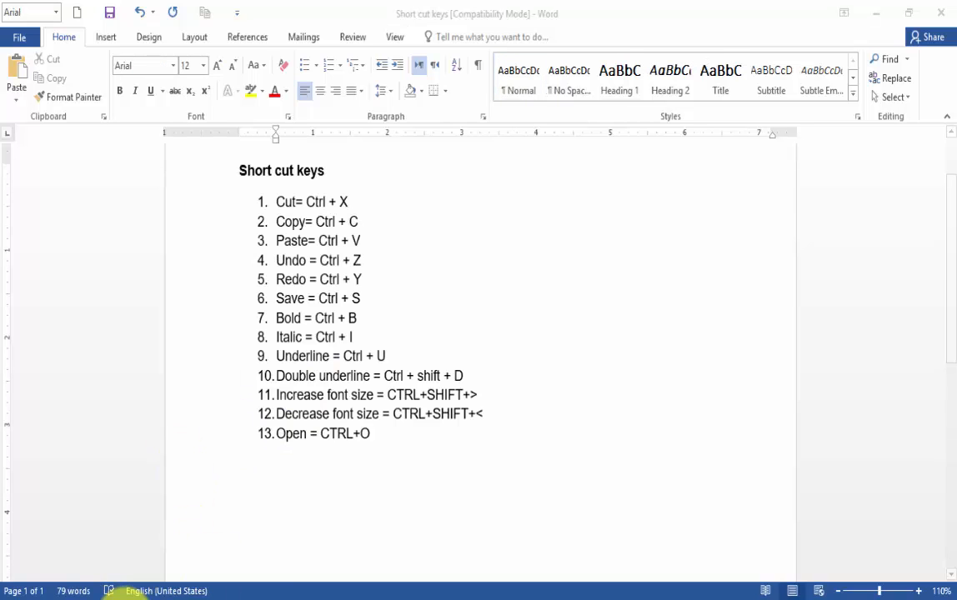
Demonstrate the Enter key on the On-Screen Keyboard and return to the document containing "Business"
left_click(124, 596)
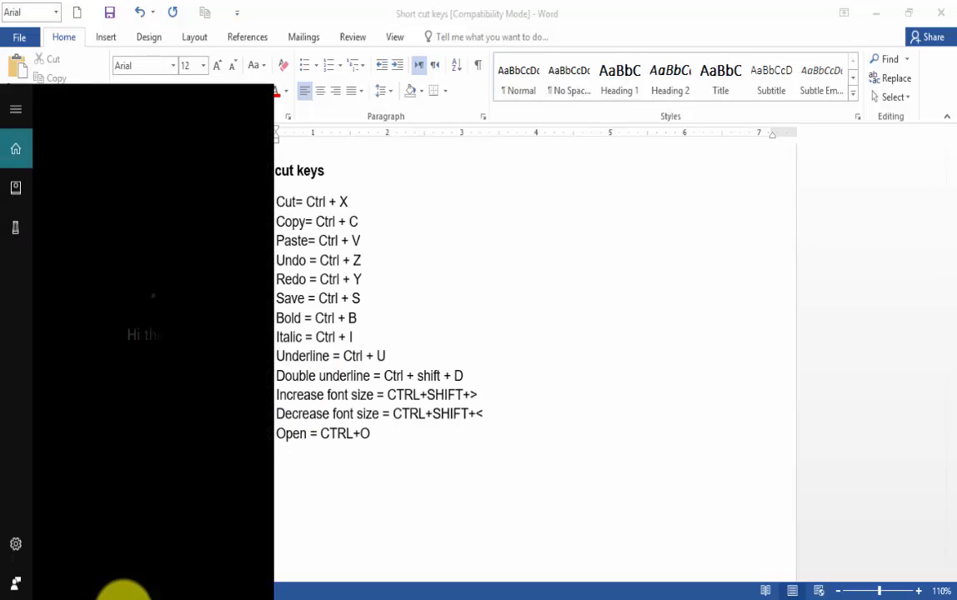
type("on")
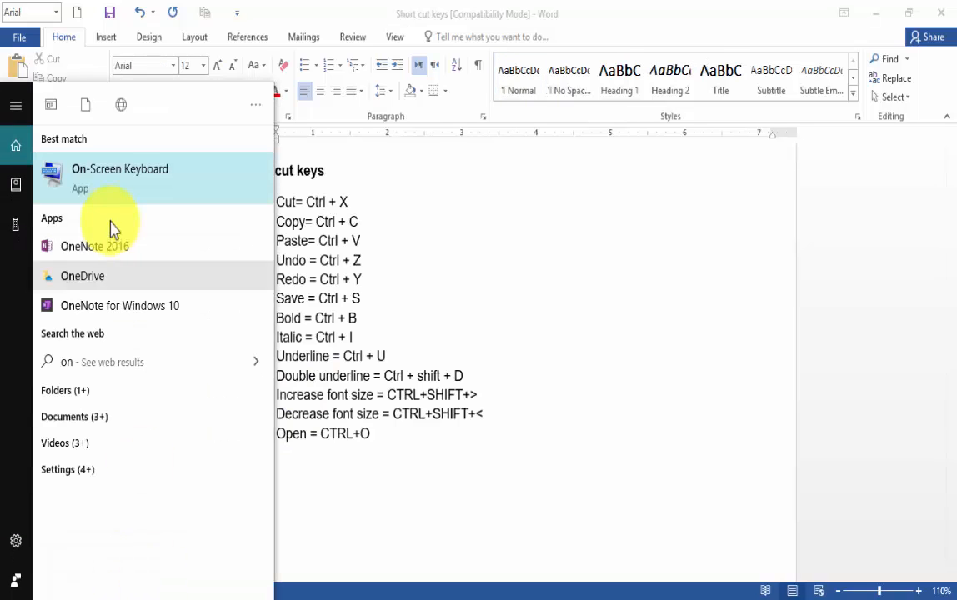
left_click(121, 192)
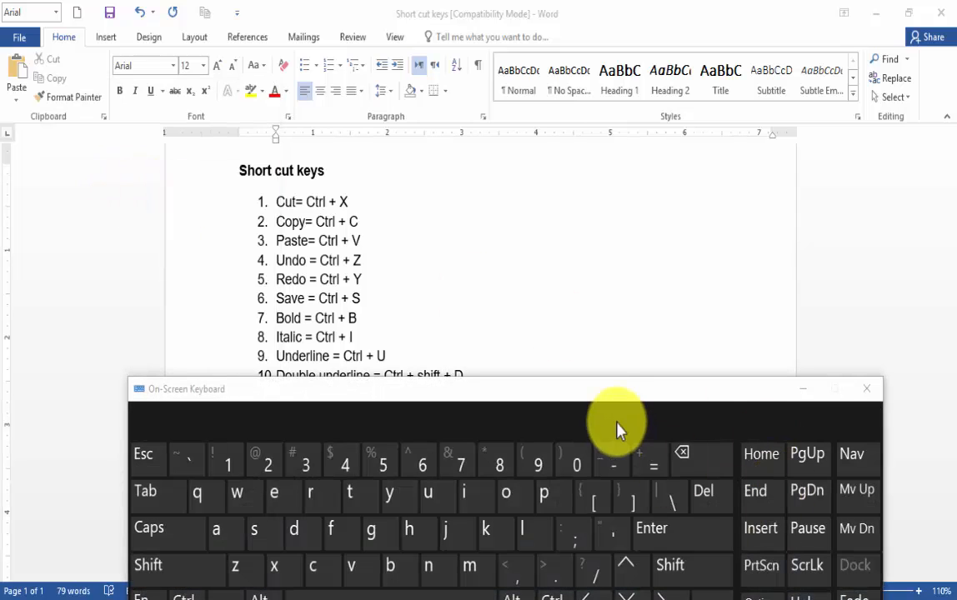
left_click_drag(618, 395, 623, 382)
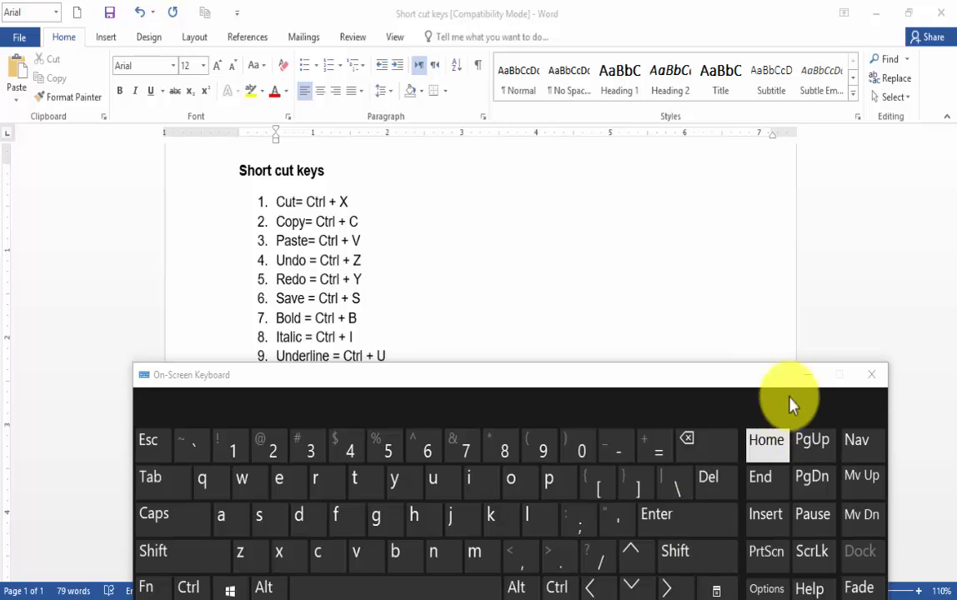
left_click(677, 521)
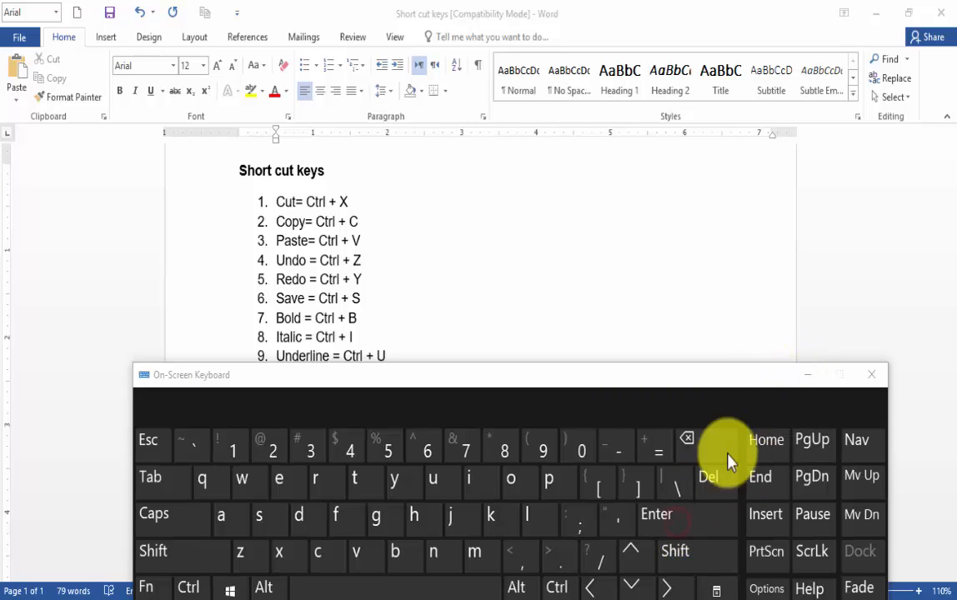
left_click(804, 376)
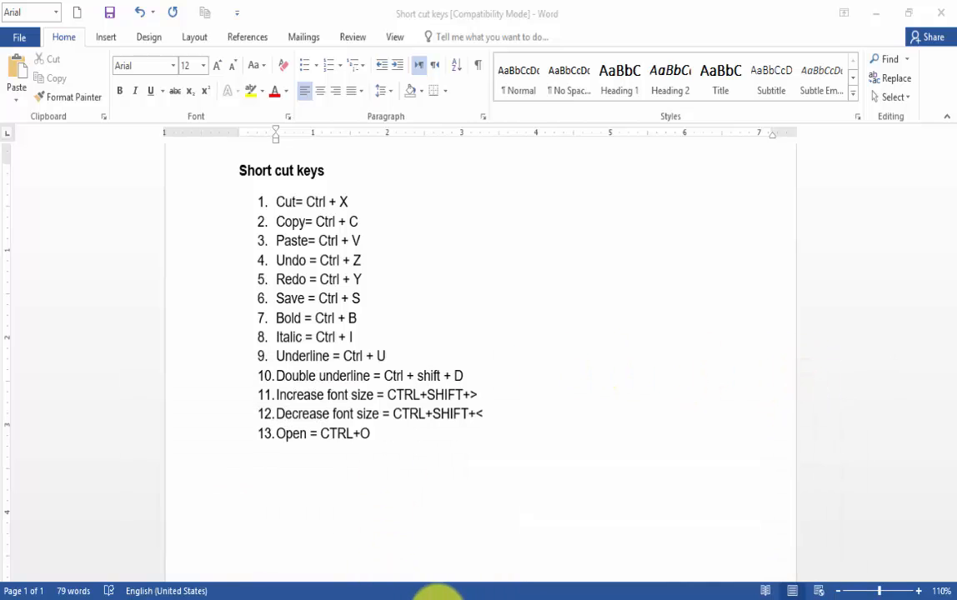
mouse_move(434, 599)
left_click(474, 592)
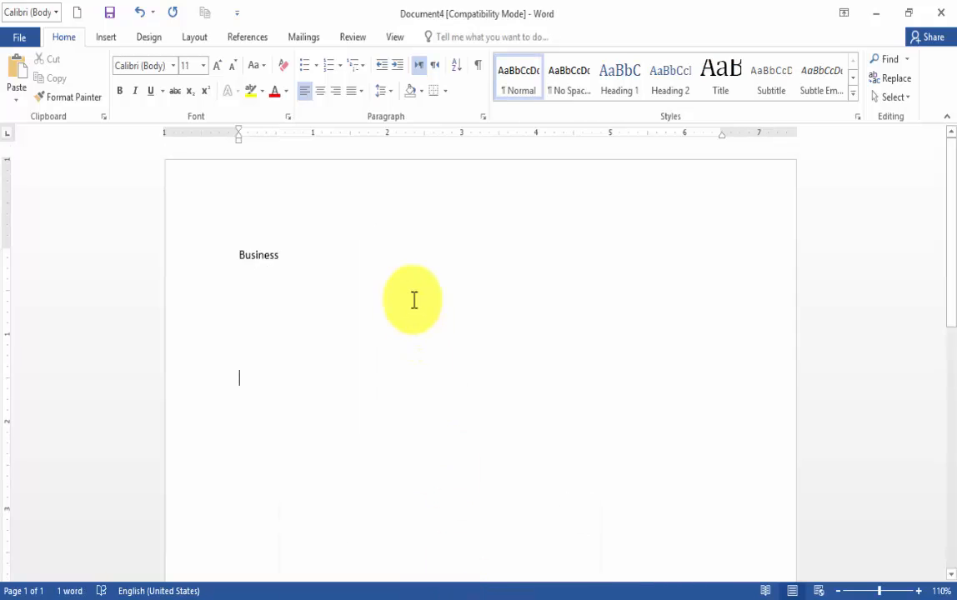
Move from the end of "Business" to the blank line further down and paste the copied word twice, one below the other
left_click(287, 255)
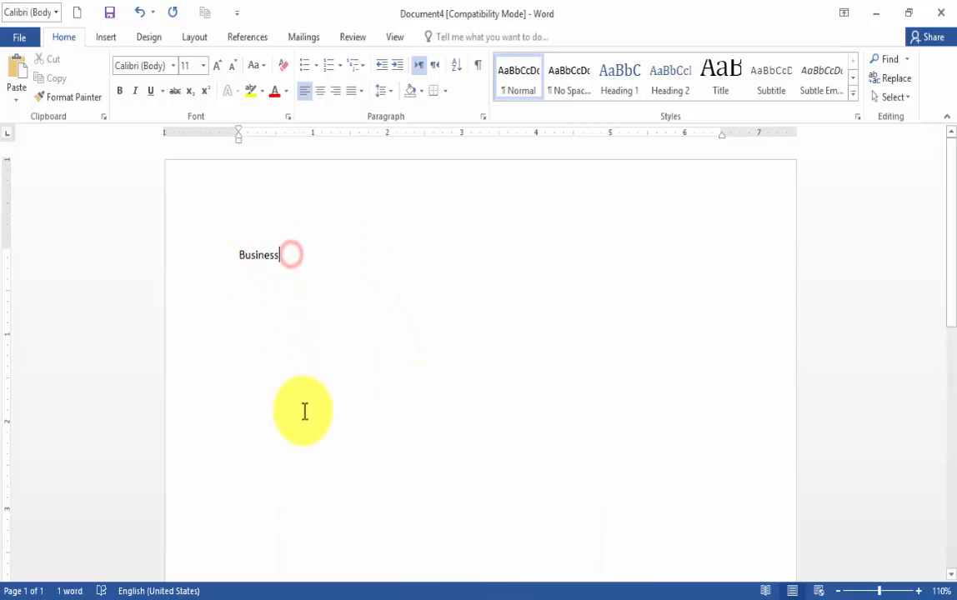
key("Return")
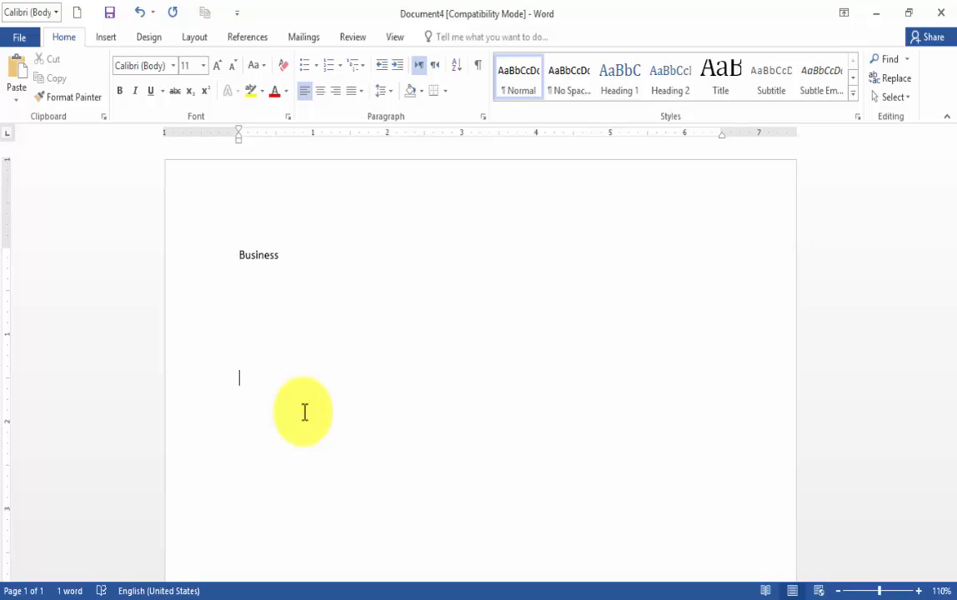
key("ctrl+v")
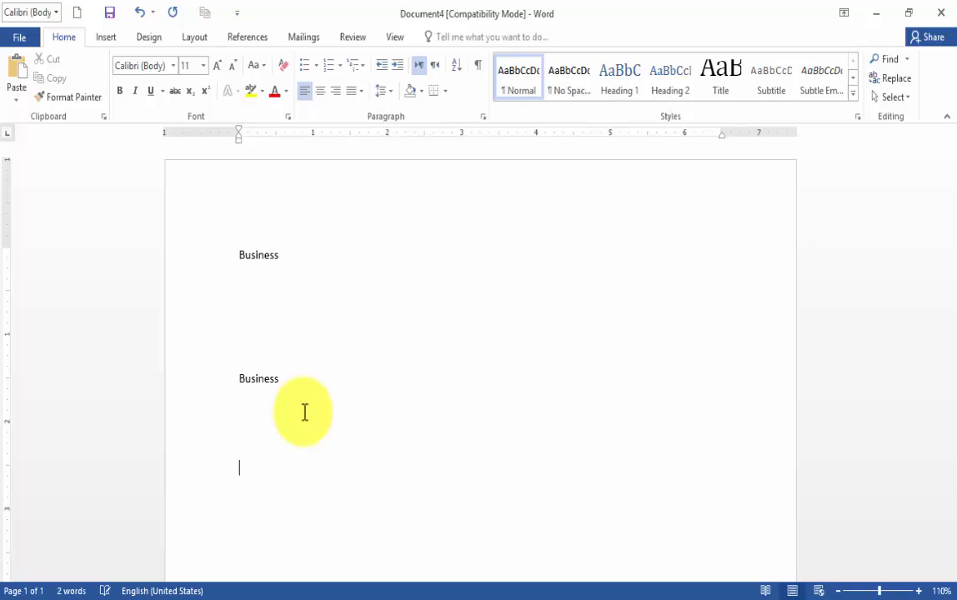
key("ctrl+v")
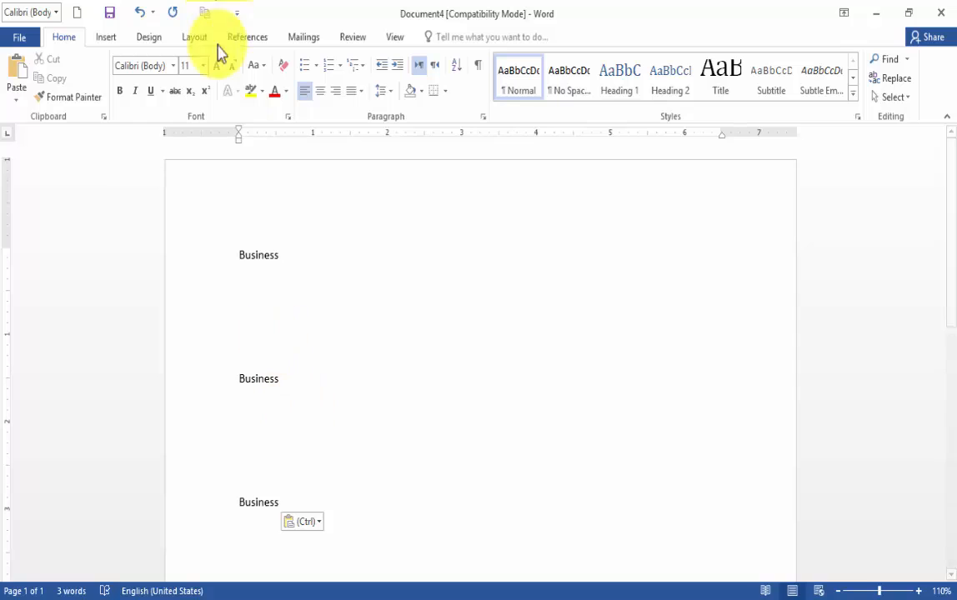
Copy the first "Business" with the Copy command and paste it on the blank line between the first and second occurrences
left_click_drag(234, 261, 286, 255)
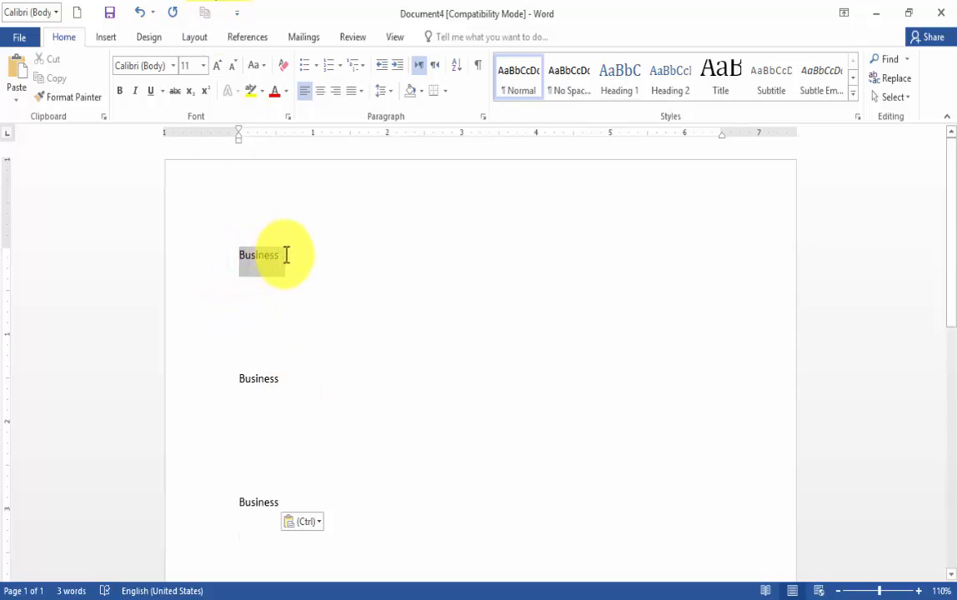
left_click(53, 78)
left_click(449, 315)
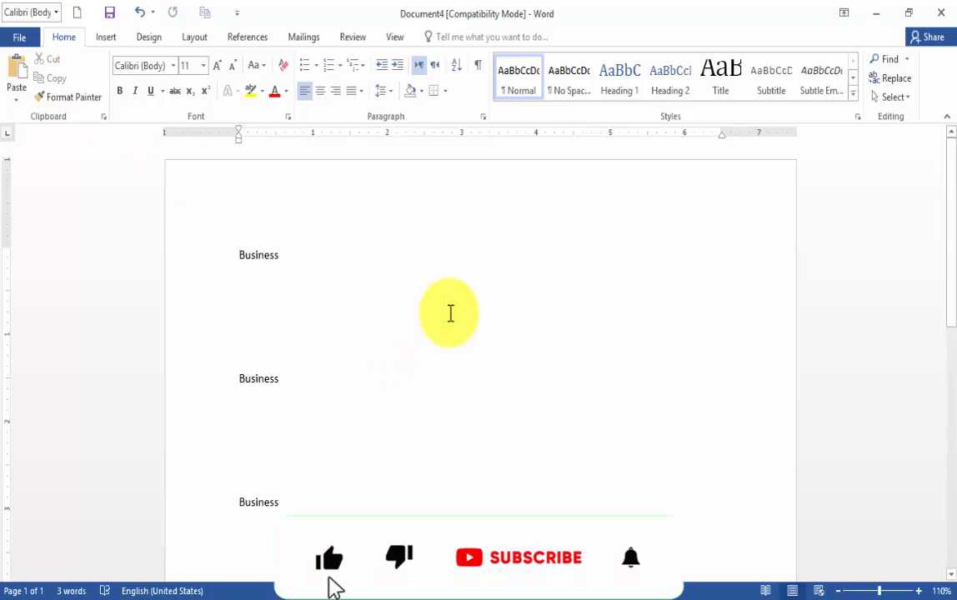
left_click(11, 83)
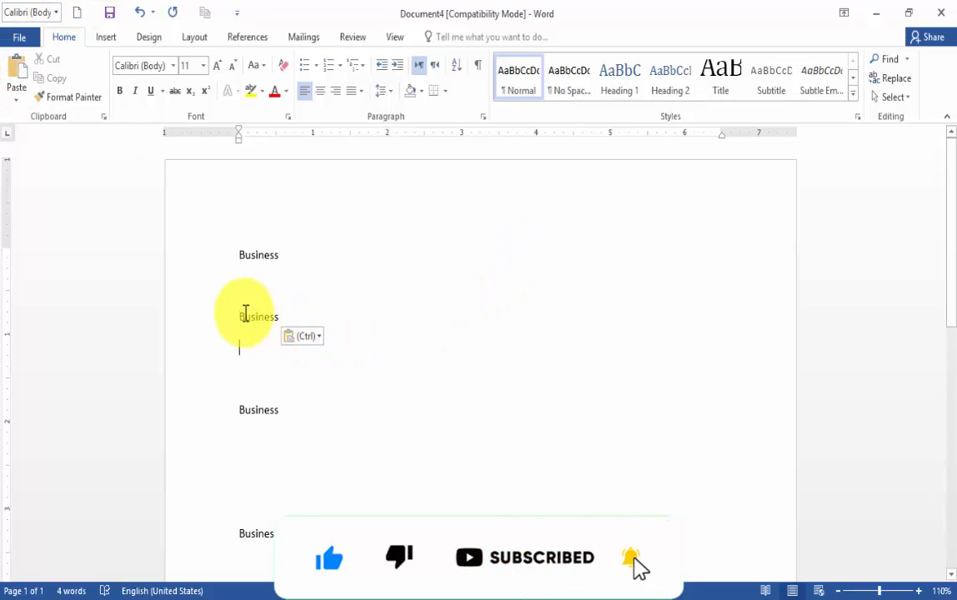
Tab across the first "Business" line to the 3-inch mark and paste another copy of the word there
left_click_drag(239, 254, 288, 254)
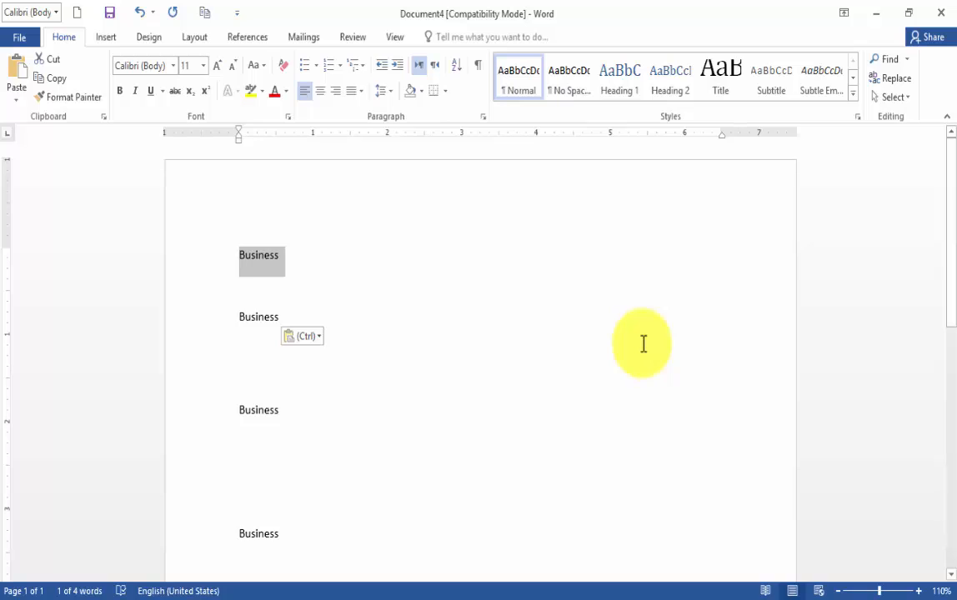
left_click(496, 261)
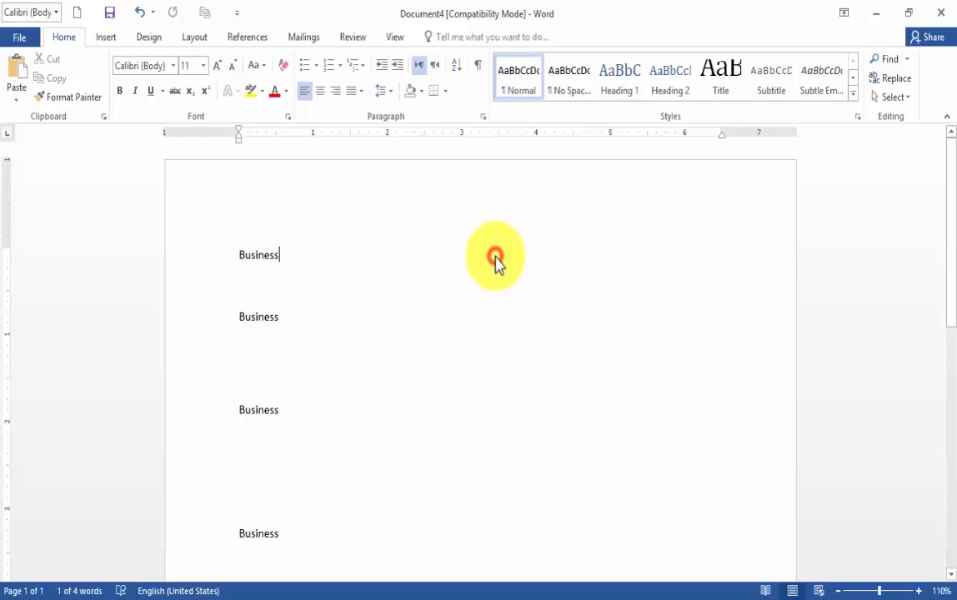
key("Tab")
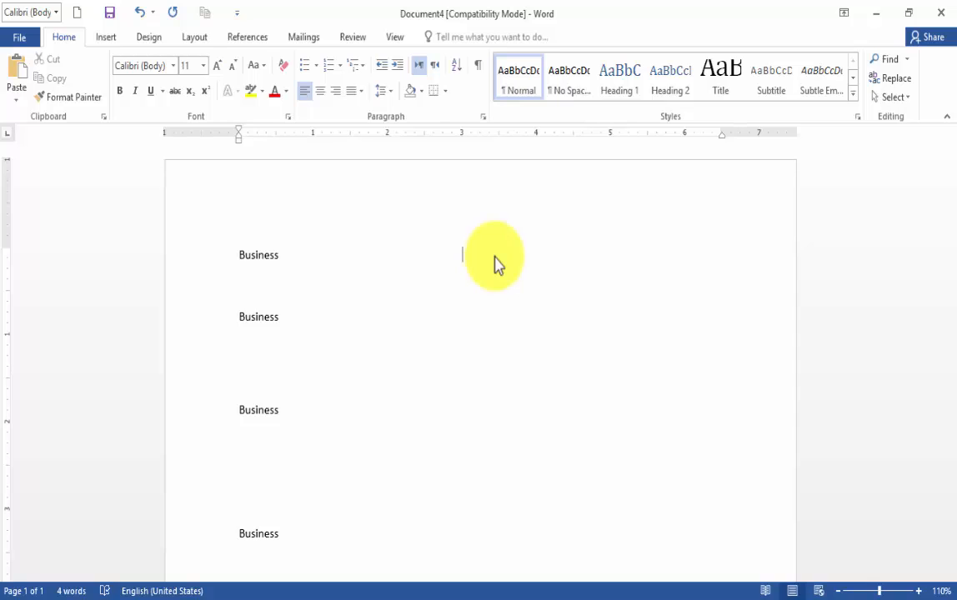
key("ctrl+v")
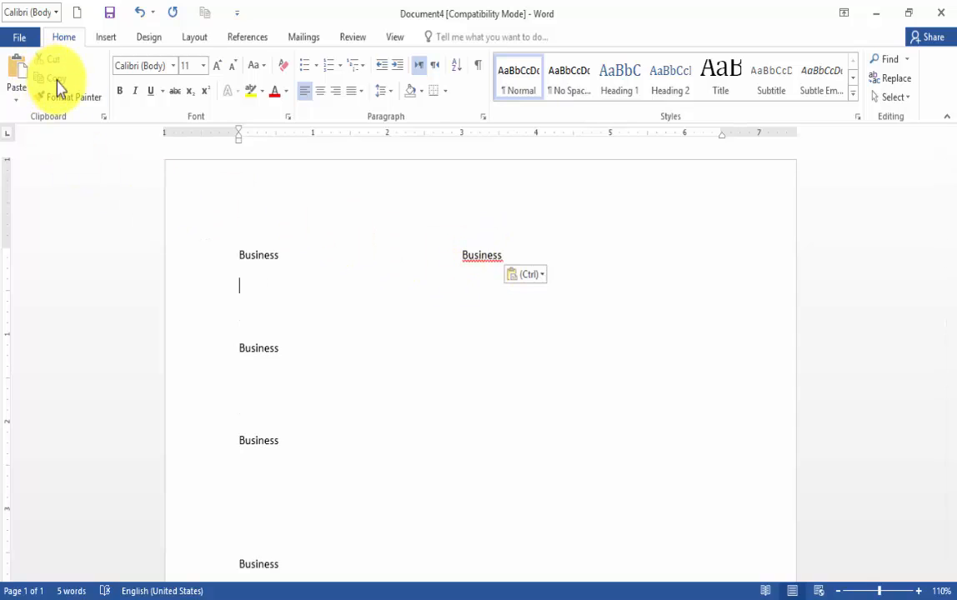
left_click(515, 359)
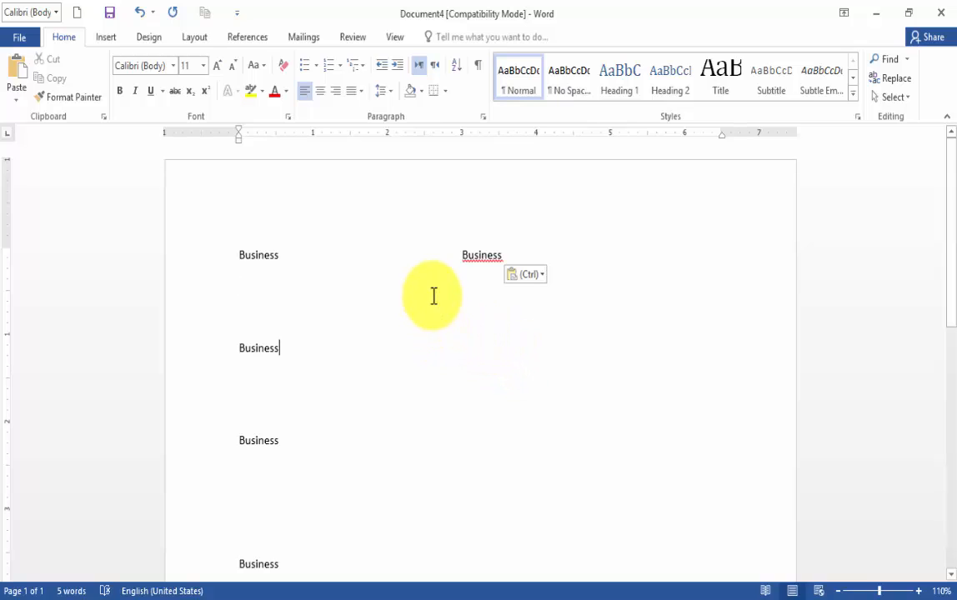
Cut the tabbed "Business" on the first line and paste it on the blank line beneath the third "Business" down the page
left_click_drag(437, 253, 516, 253)
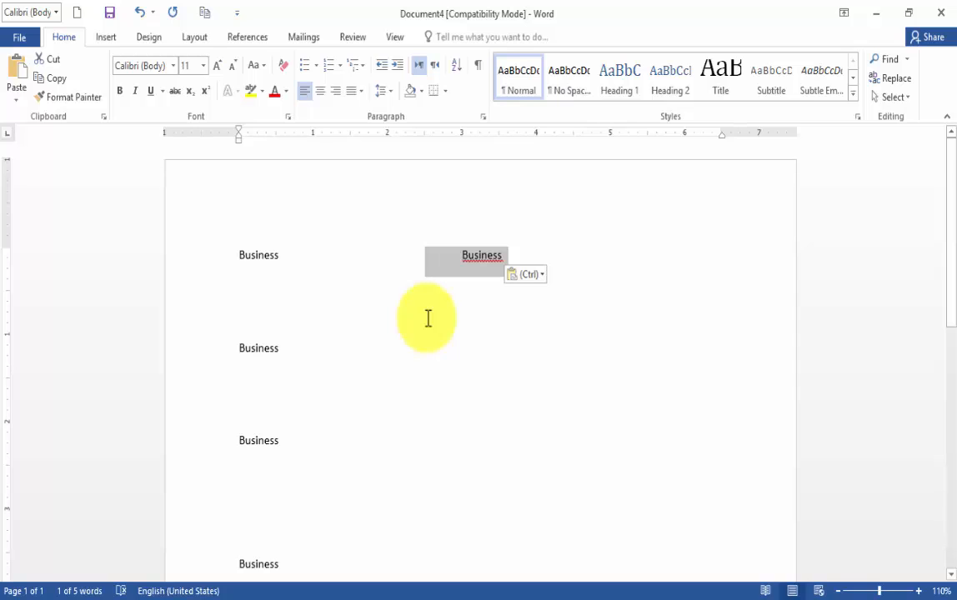
left_click(48, 60)
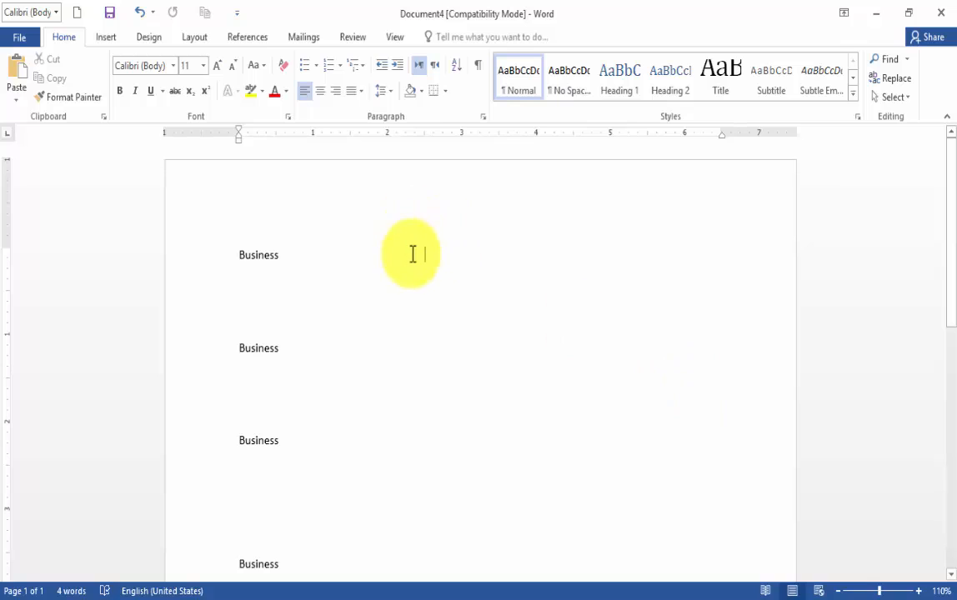
left_click(247, 499)
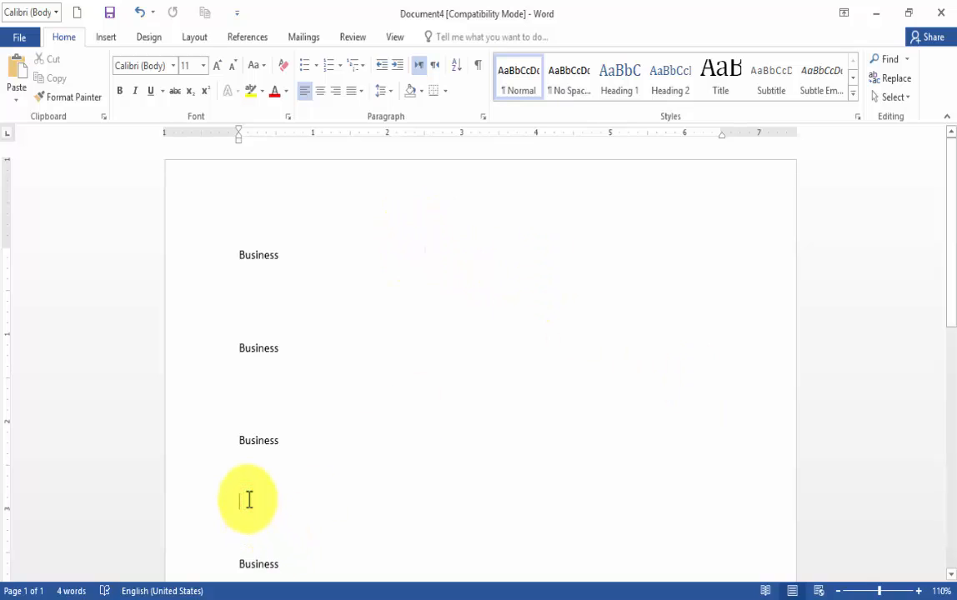
left_click(20, 73)
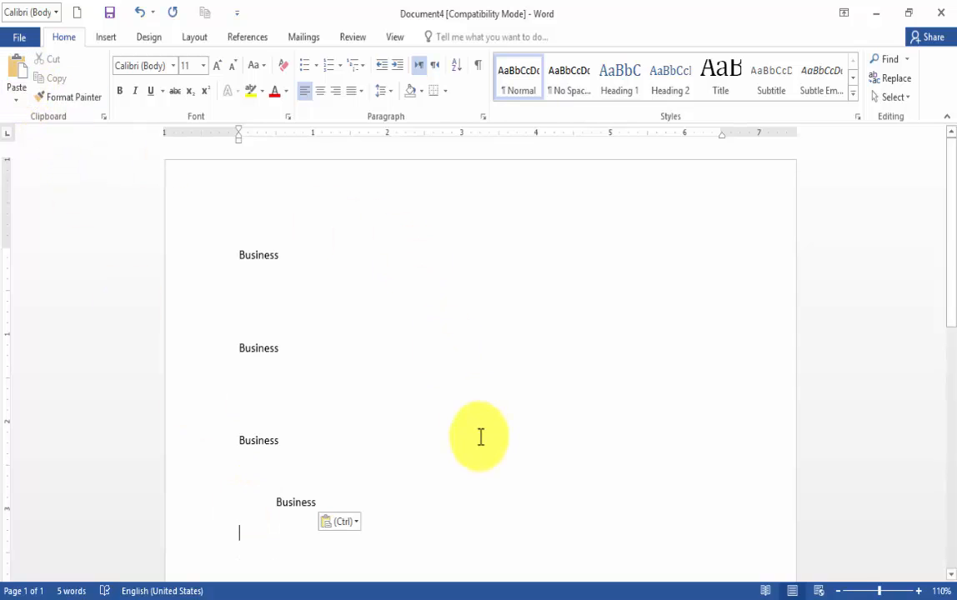
Cut the first "Business" from the start of the document and paste it on a blank line below the last one
left_click_drag(238, 255, 303, 254)
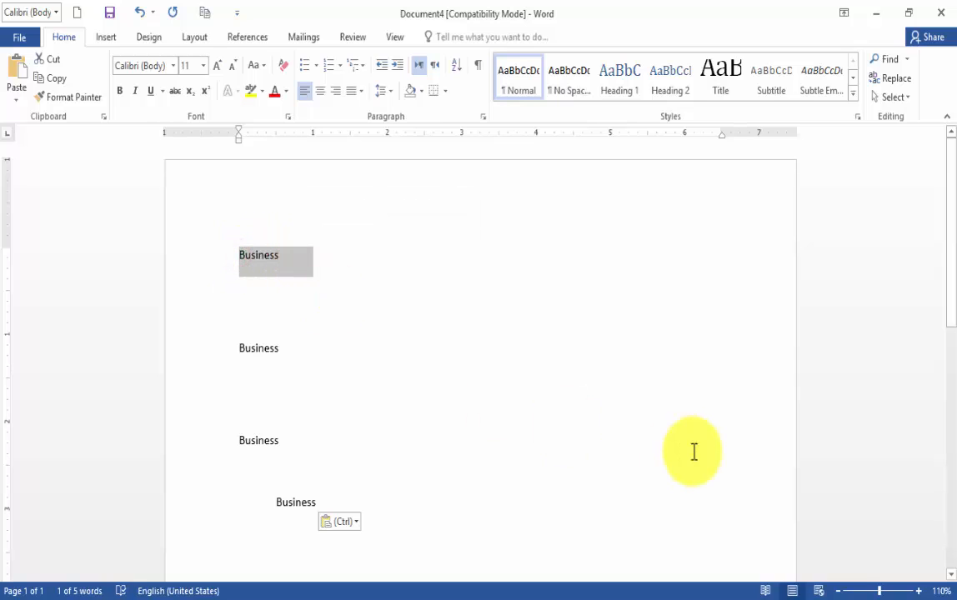
key("Delete")
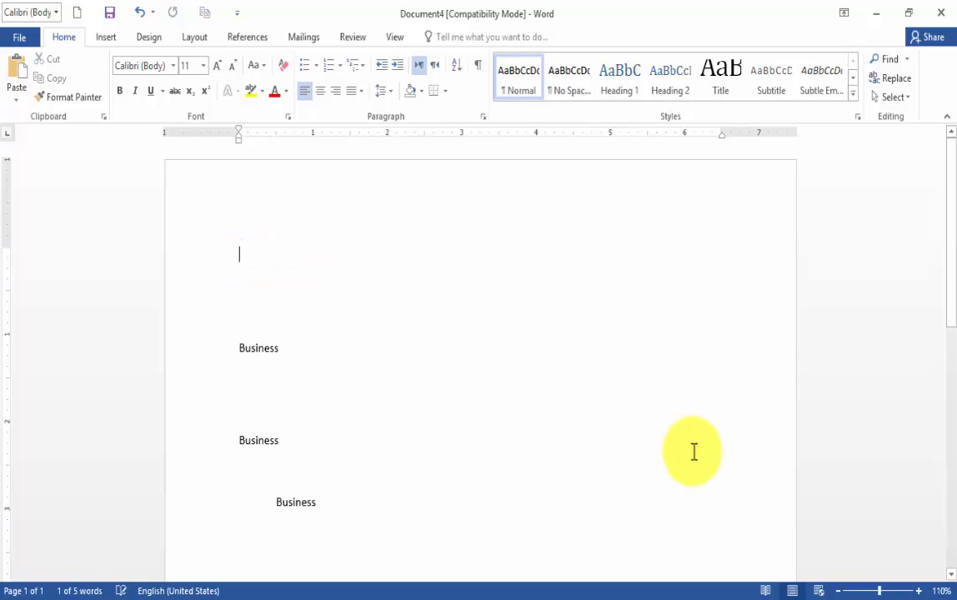
scroll(694, 451, "down", 3)
scroll(262, 417, "down", 2)
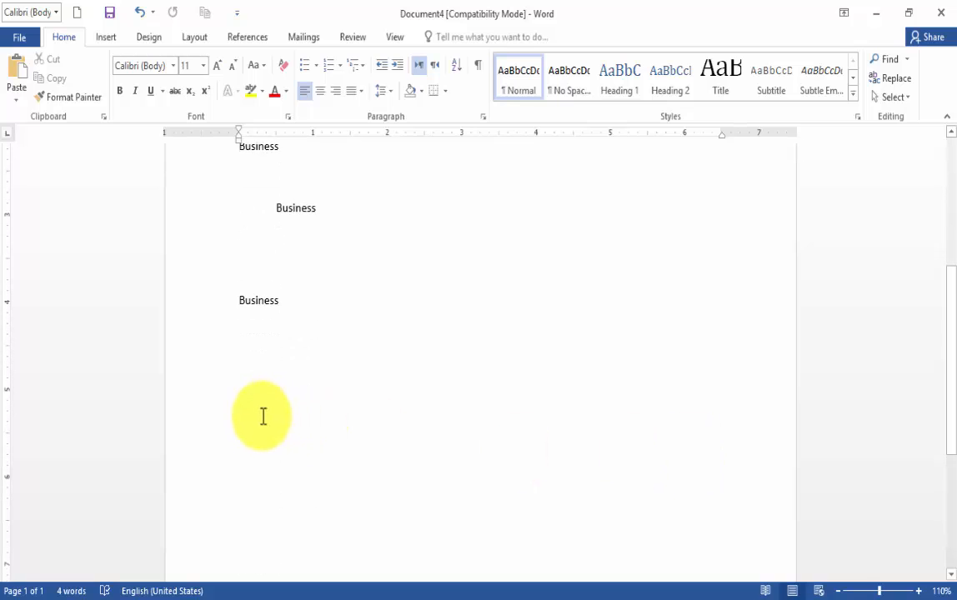
left_click(252, 398)
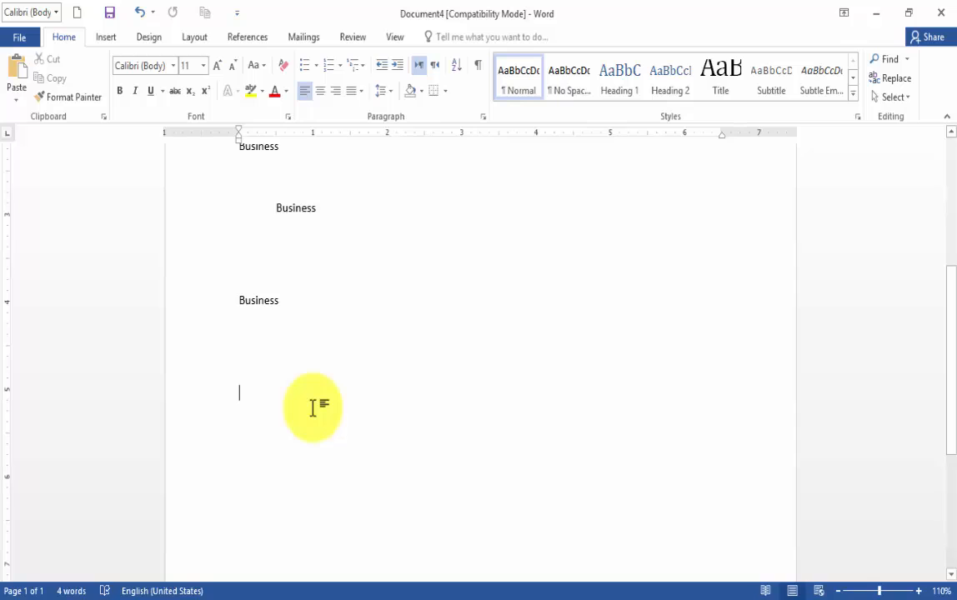
key("ctrl+v")
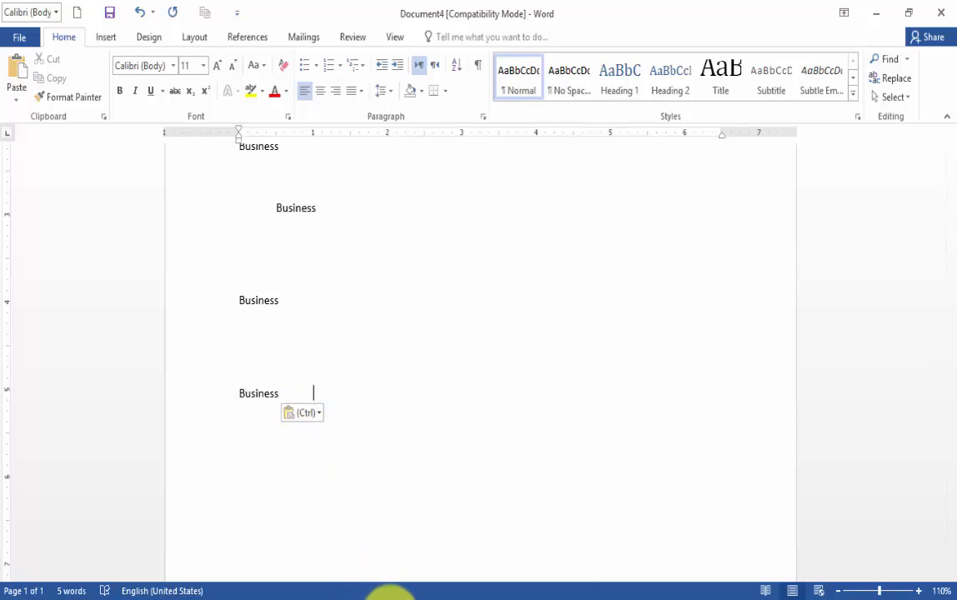
Review the Cut, Copy and Paste entries in the Short cut keys document, highlighting each, and return to the "Business" document
mouse_move(395, 588)
left_click(396, 551)
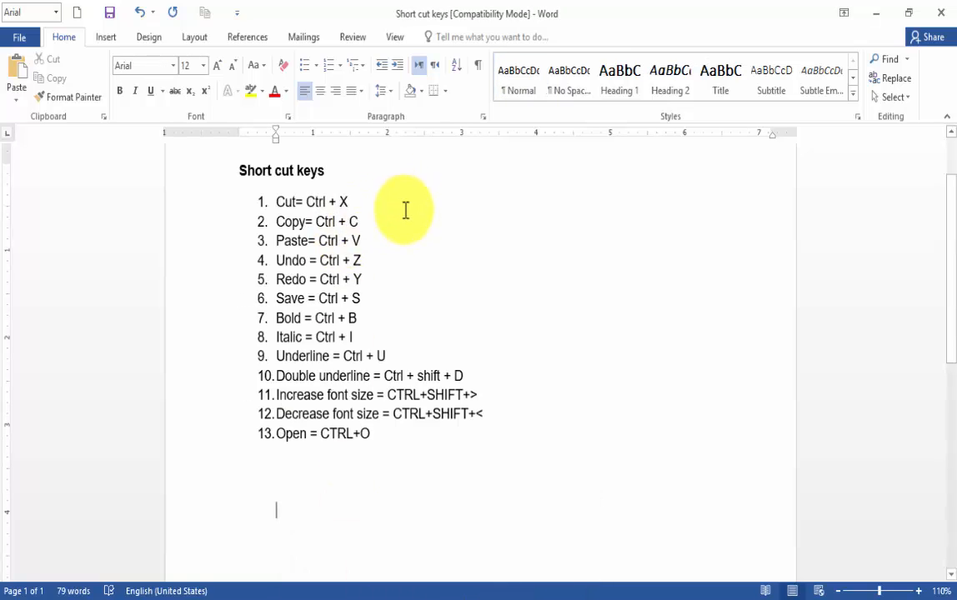
left_click_drag(376, 205, 280, 202)
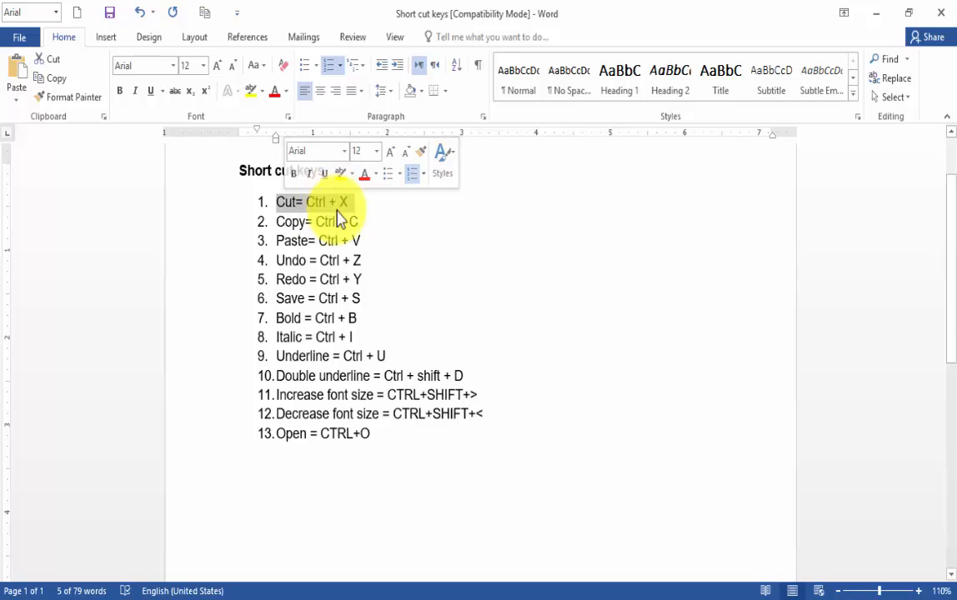
left_click_drag(370, 222, 284, 222)
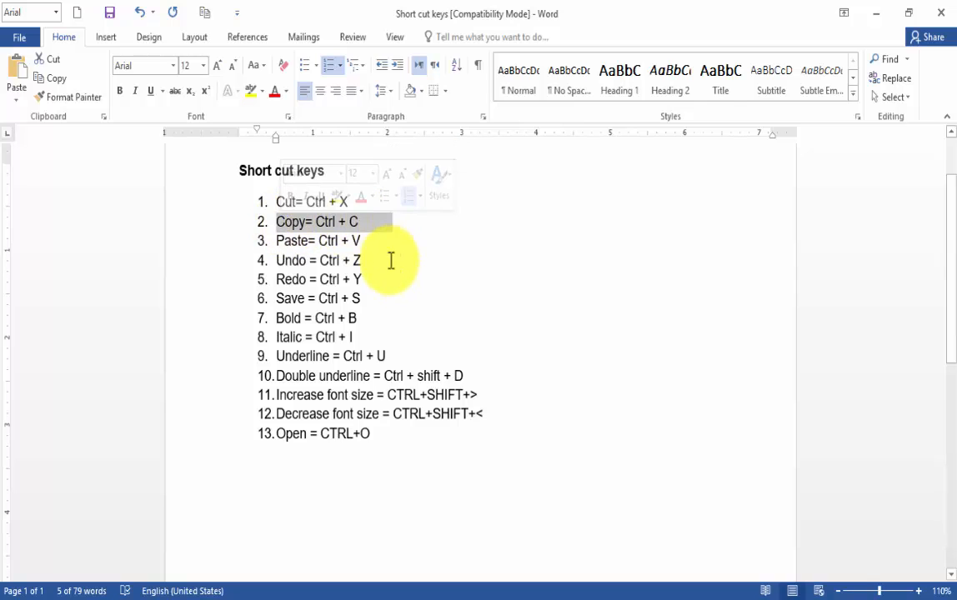
left_click_drag(368, 241, 276, 241)
left_click(425, 247)
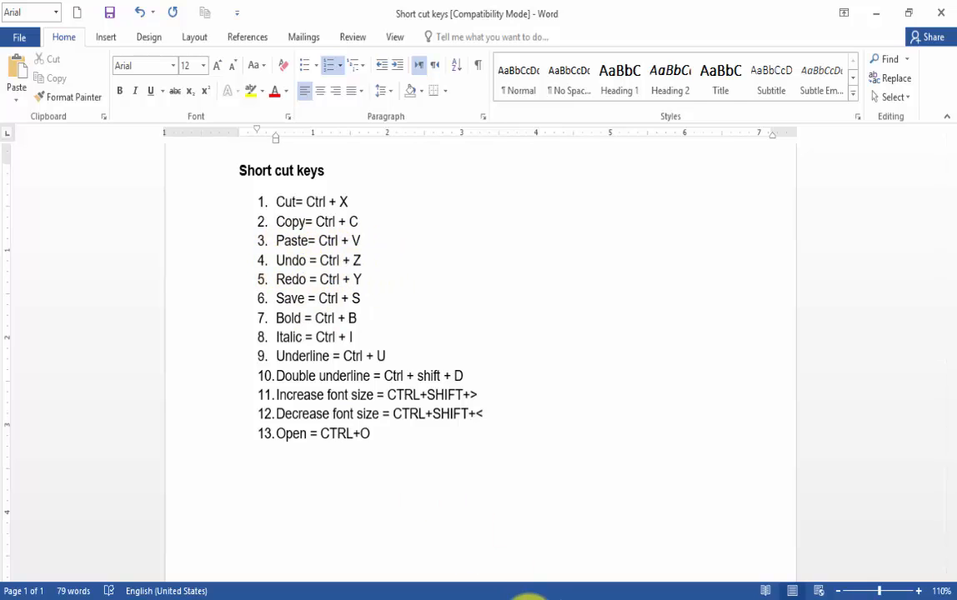
mouse_move(480, 599)
left_click(490, 555)
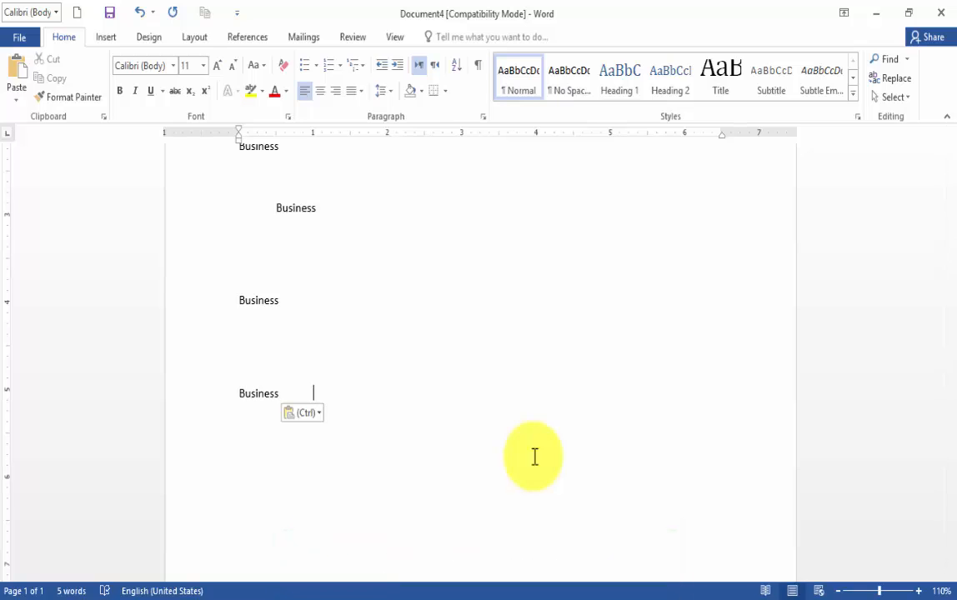
Undo the recent cuts and pastes until the tabbed "Business" is back at the 3-inch mark on the first line
key("ctrl+z")
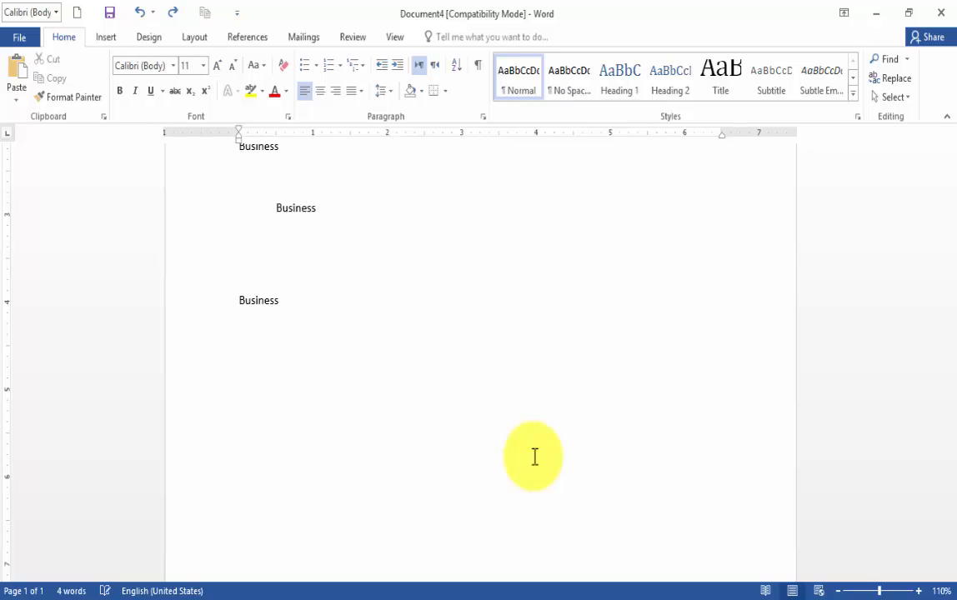
scroll(535, 457, "up", 2)
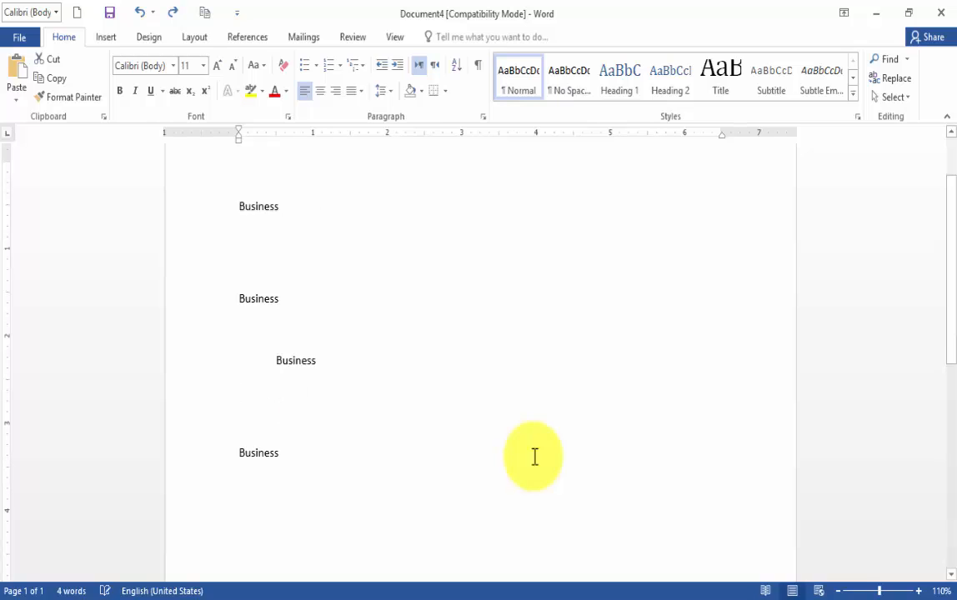
key("ctrl+z")
key("ctrl+c")
key("ctrl+z")
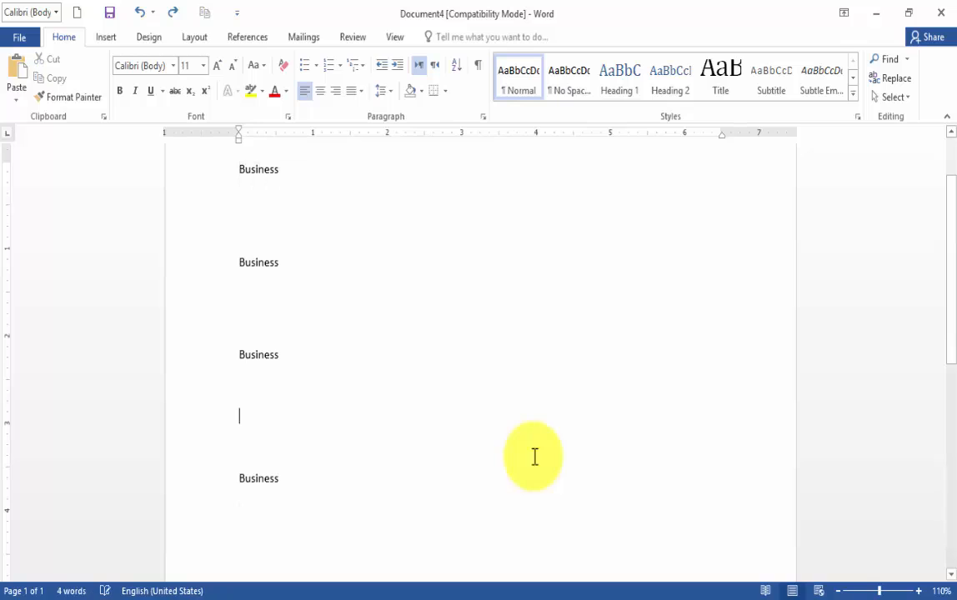
key("ctrl+z")
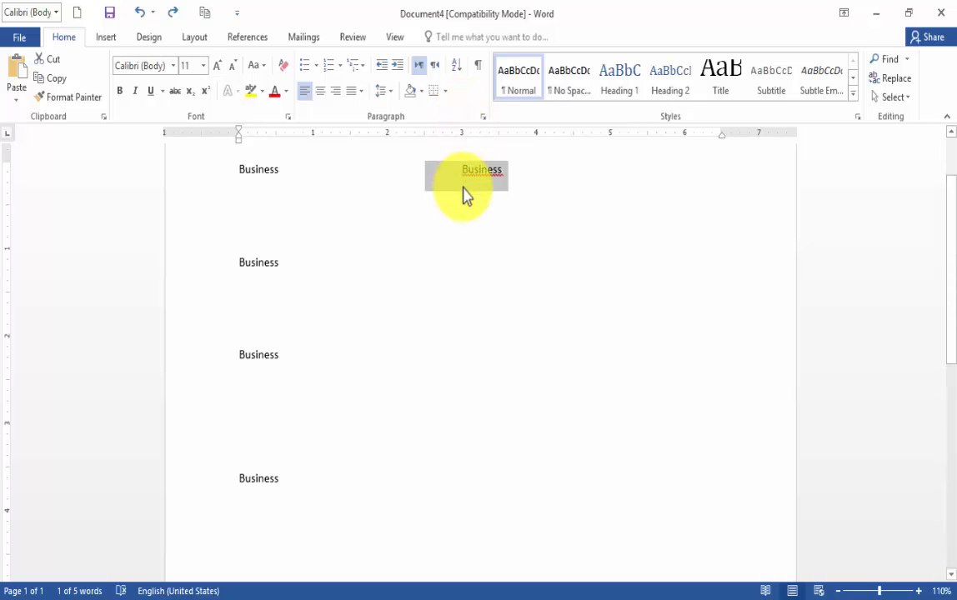
Undo the earlier tabs, line breaks and pastes until only the first "Business" remains in the document
key("ctrl+z")
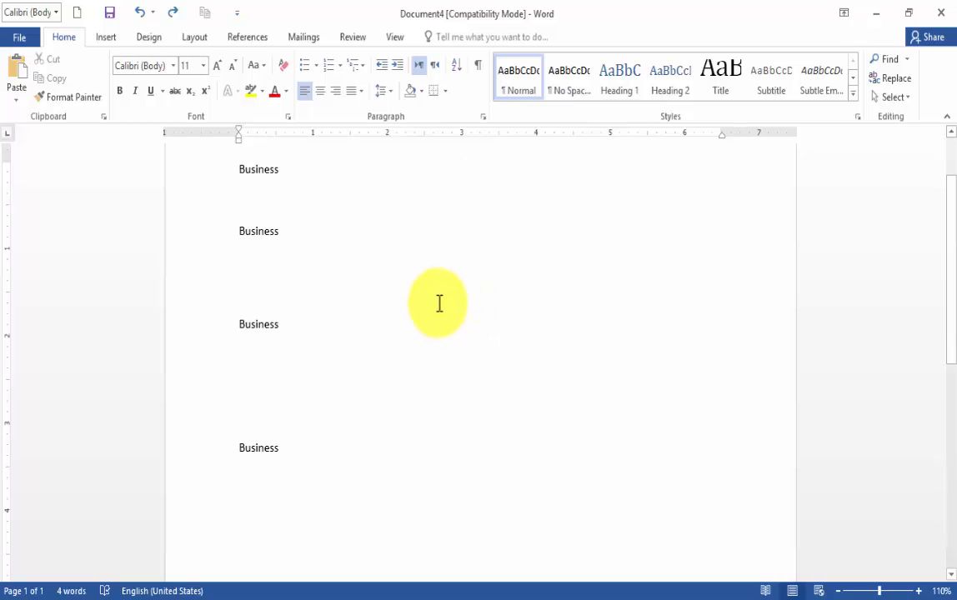
left_click(139, 18)
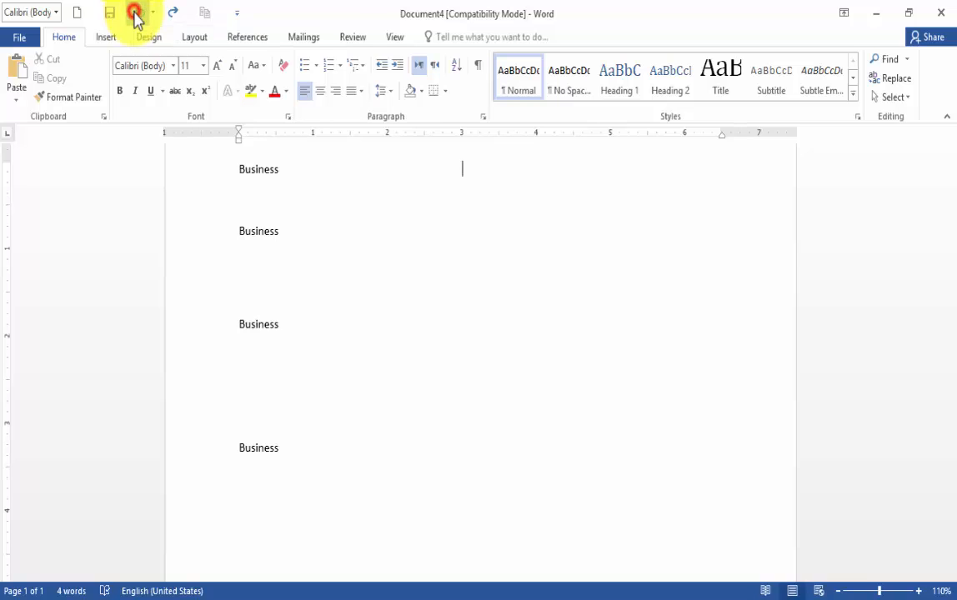
left_click(139, 19)
left_click(138, 18)
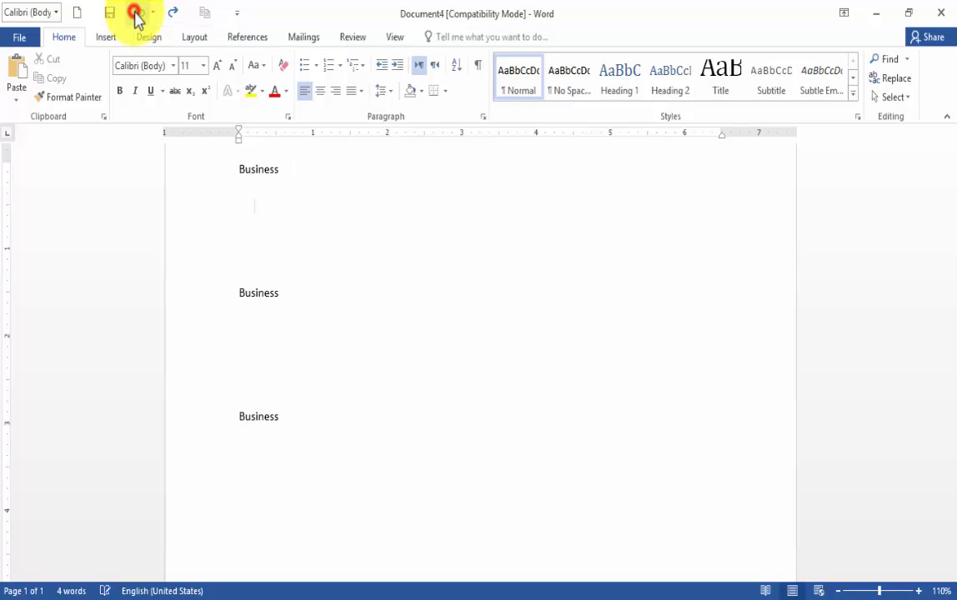
left_click(138, 18)
left_click(138, 18)
left_click(139, 18)
left_click(138, 18)
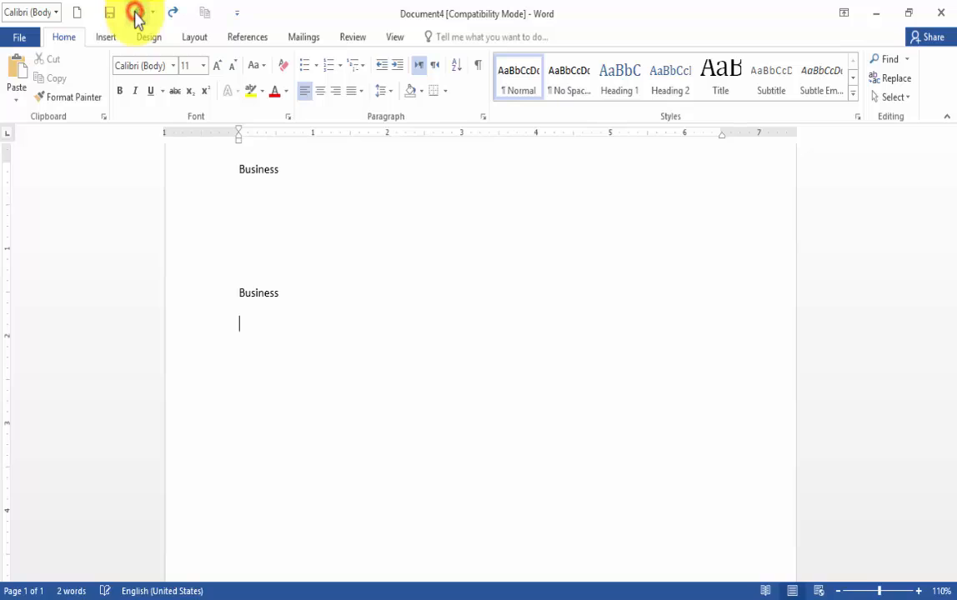
left_click(138, 18)
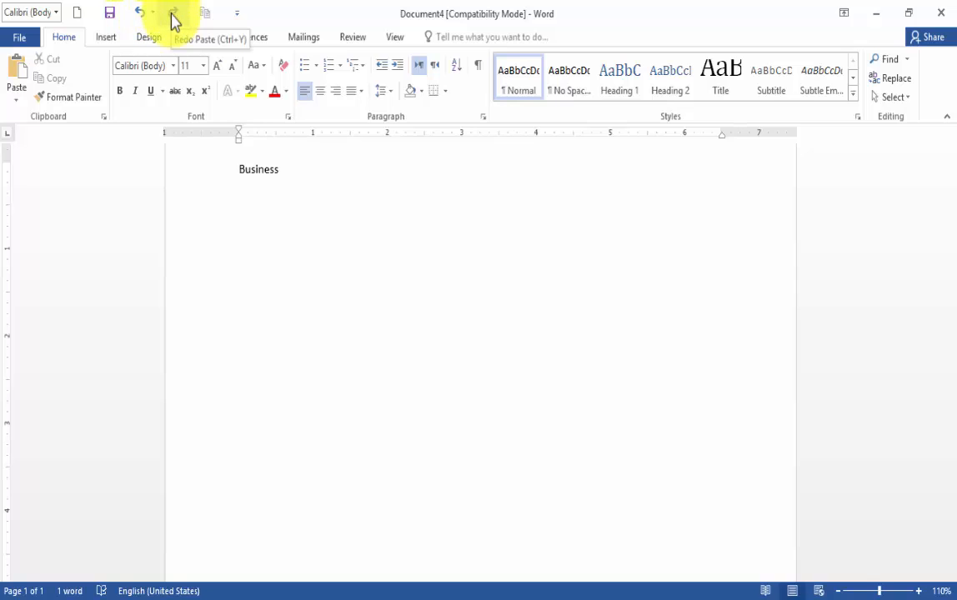
Redo the undone pastes until the "Business" copies down the page and the tabbed copy on the first line are restored
left_click(173, 17)
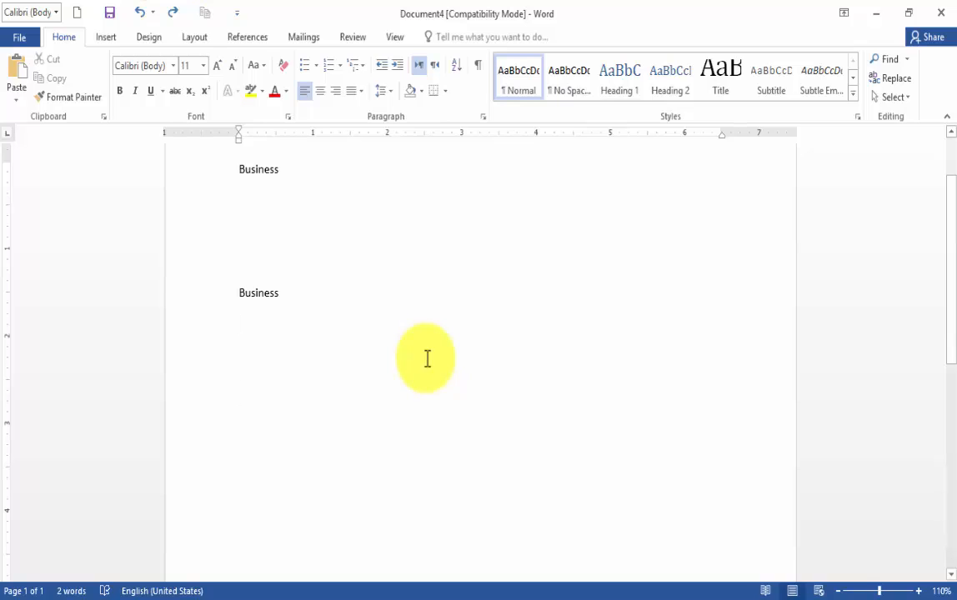
key("ctrl+v")
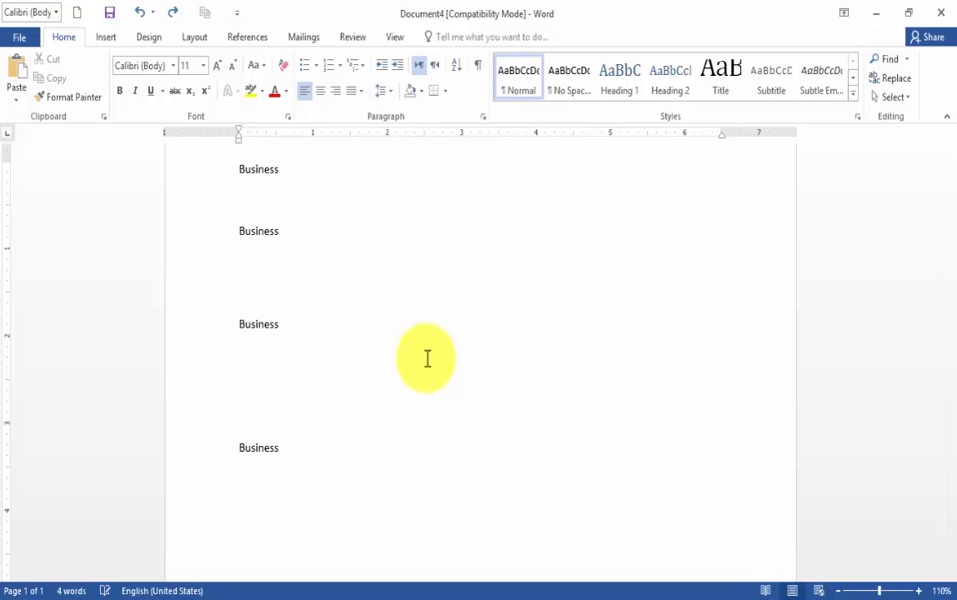
key("ctrl+v")
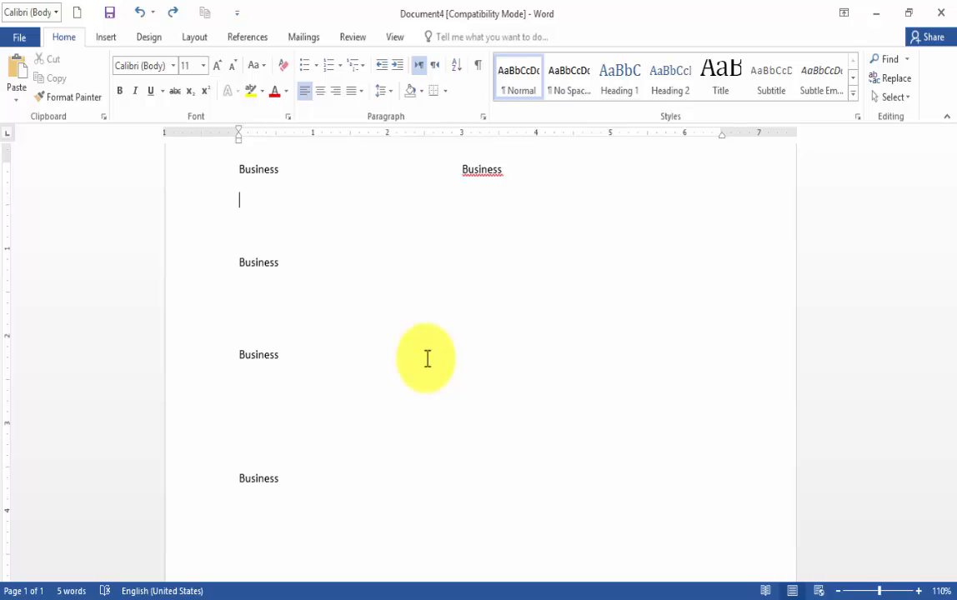
scroll(391, 396, "up", 2)
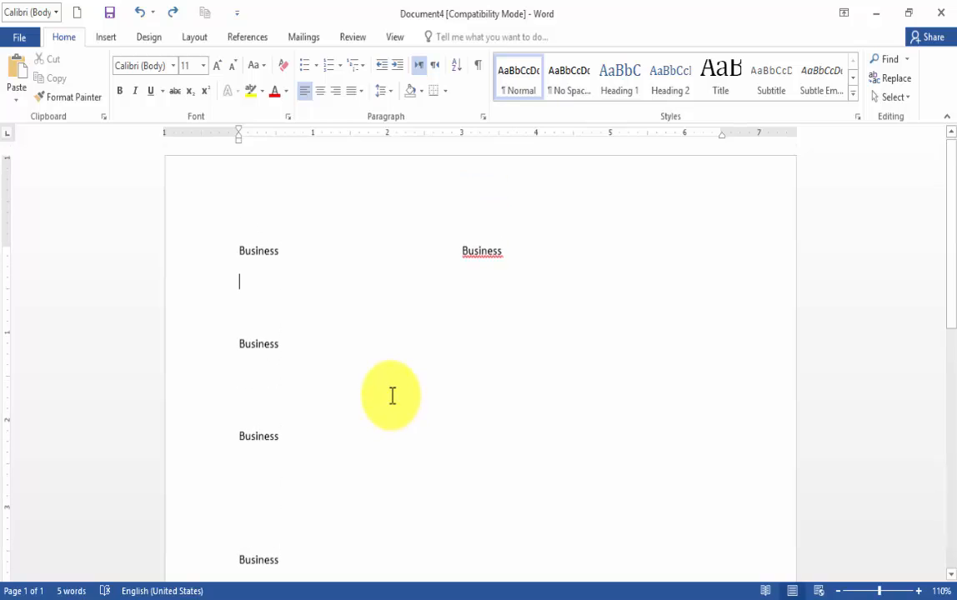
Switch to the Short cut keys document, add the line "jkjhjkhjk" below the numbered list, and save the file
left_click(381, 599)
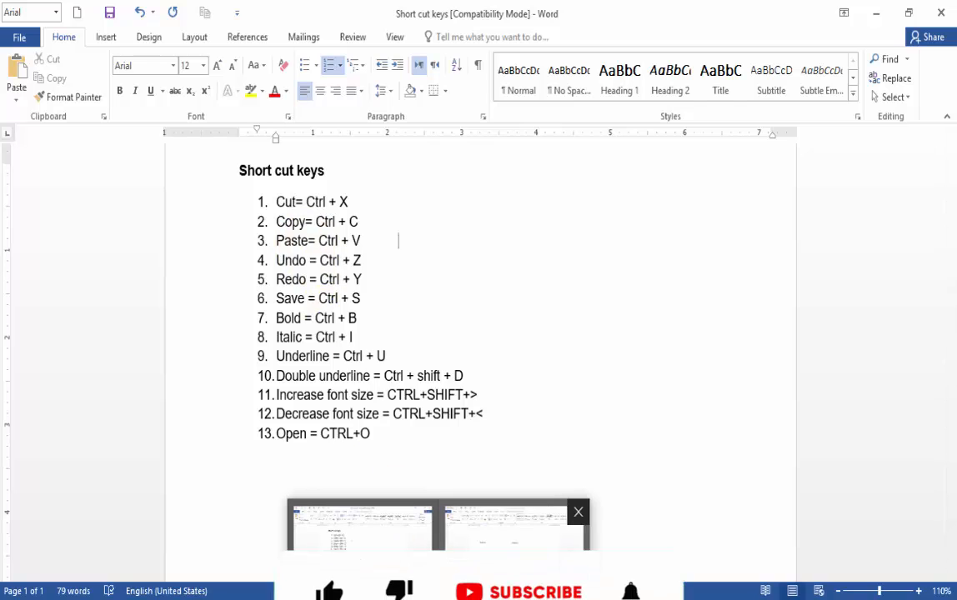
left_click(479, 595)
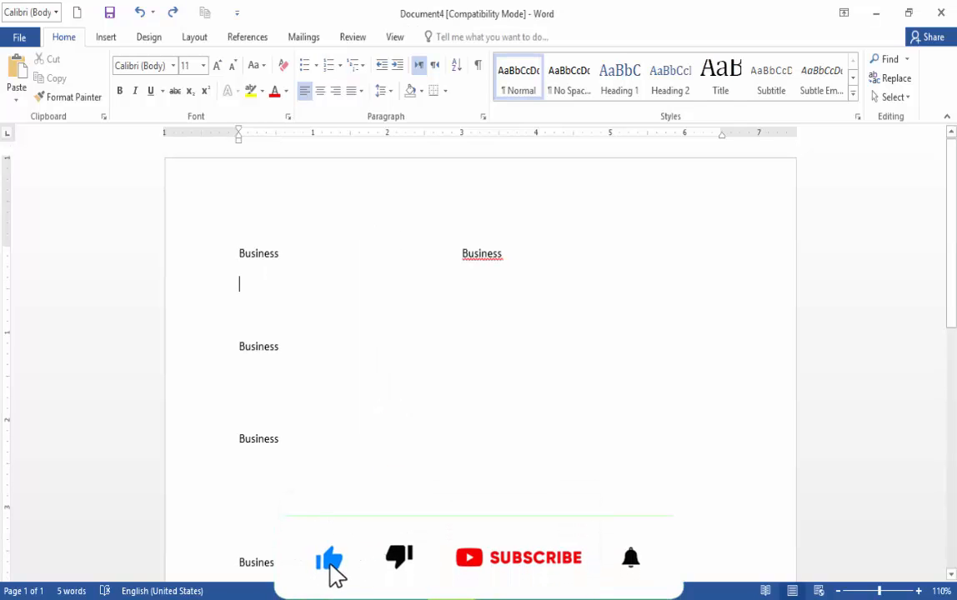
left_click(376, 550)
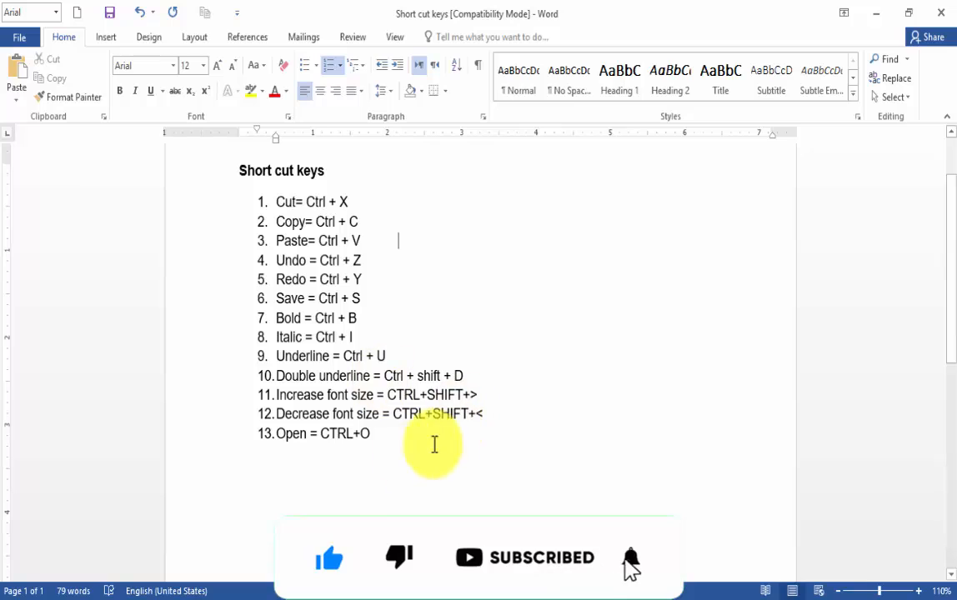
left_click(325, 484)
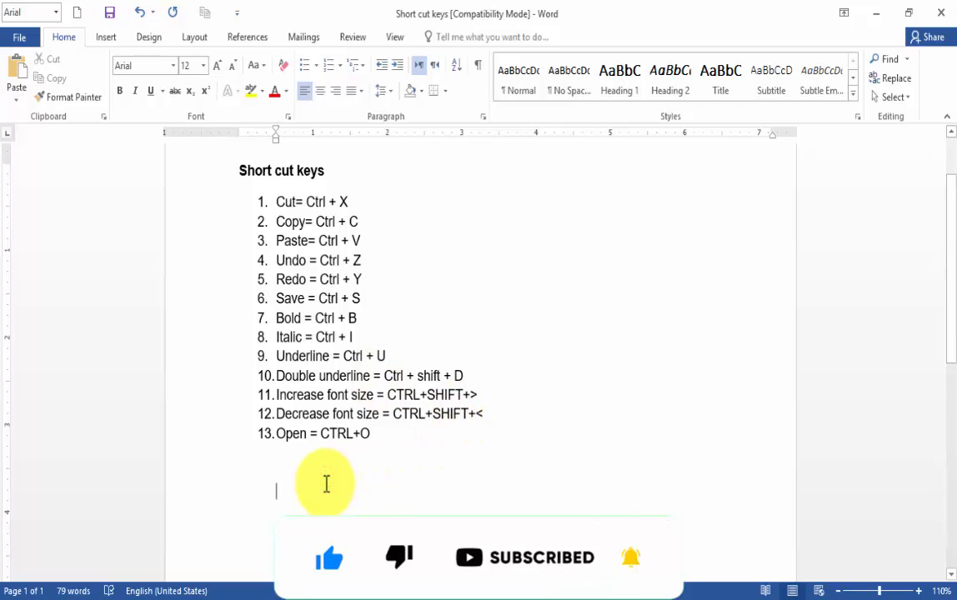
type("jkjhjkhjk")
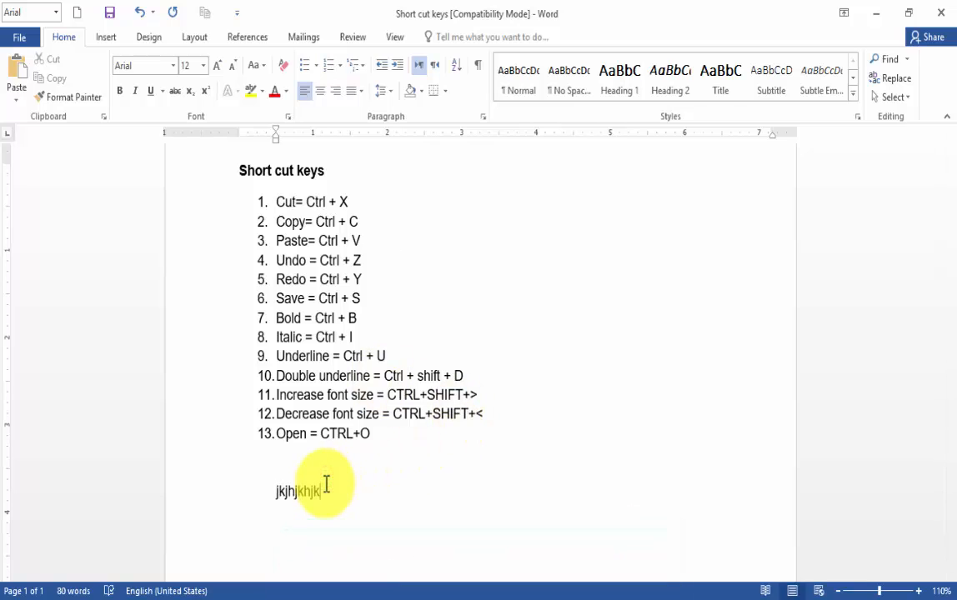
left_click(15, 39)
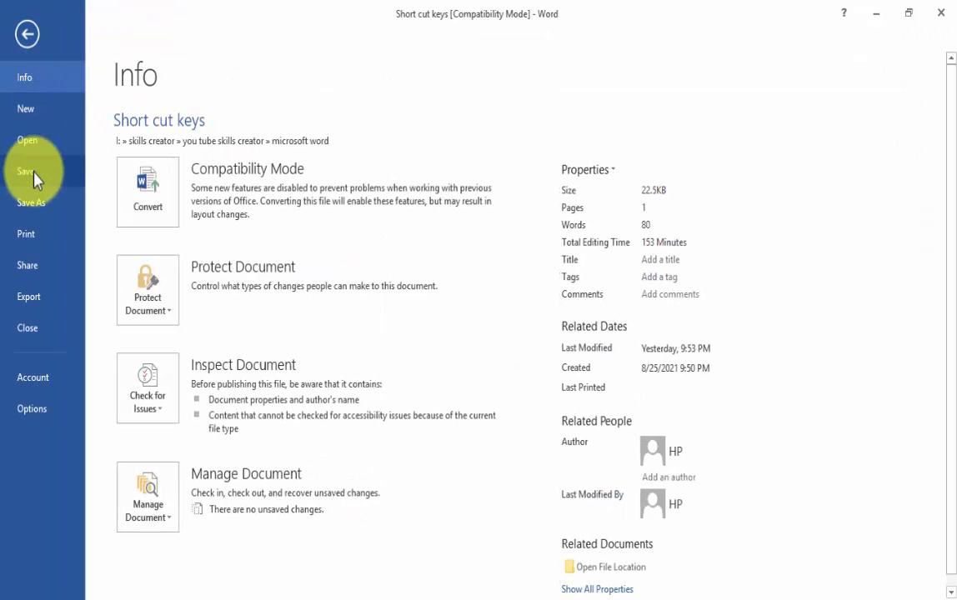
left_click(34, 175)
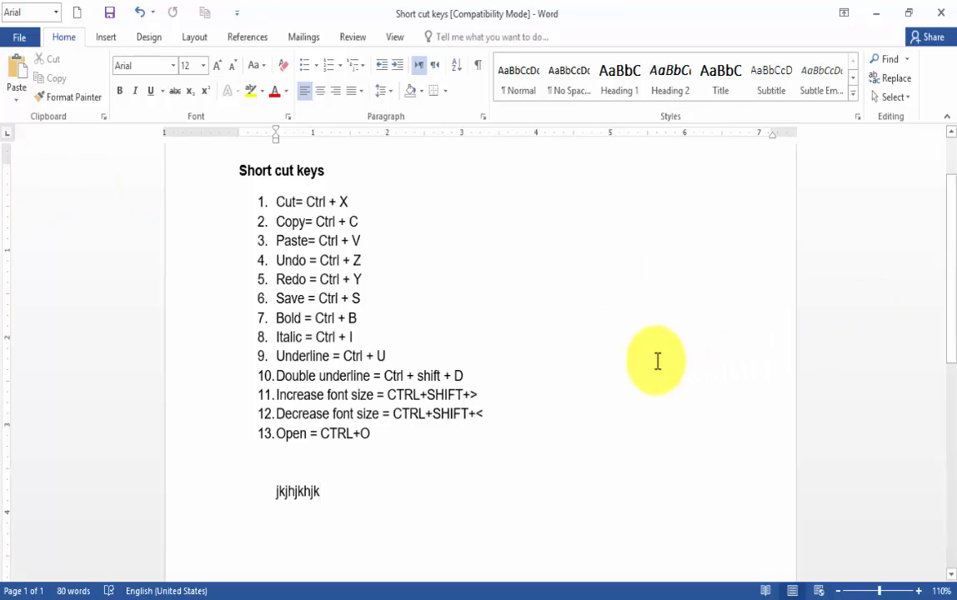
Add a second line "jkjkhjkh" beneath the first test line and save the Short cut keys document
key("Return")
type("jkjkhjkh")
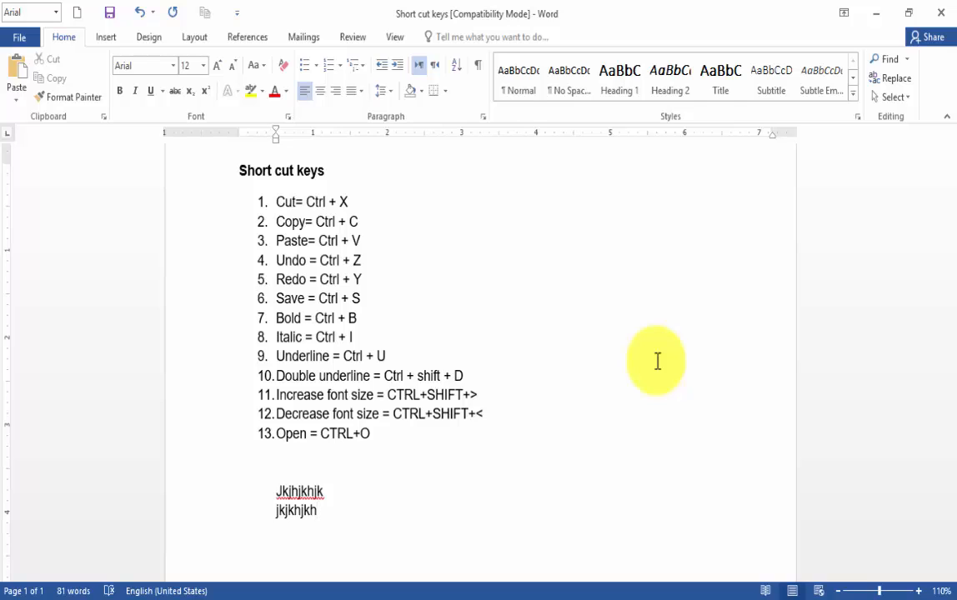
key("ctrl+s")
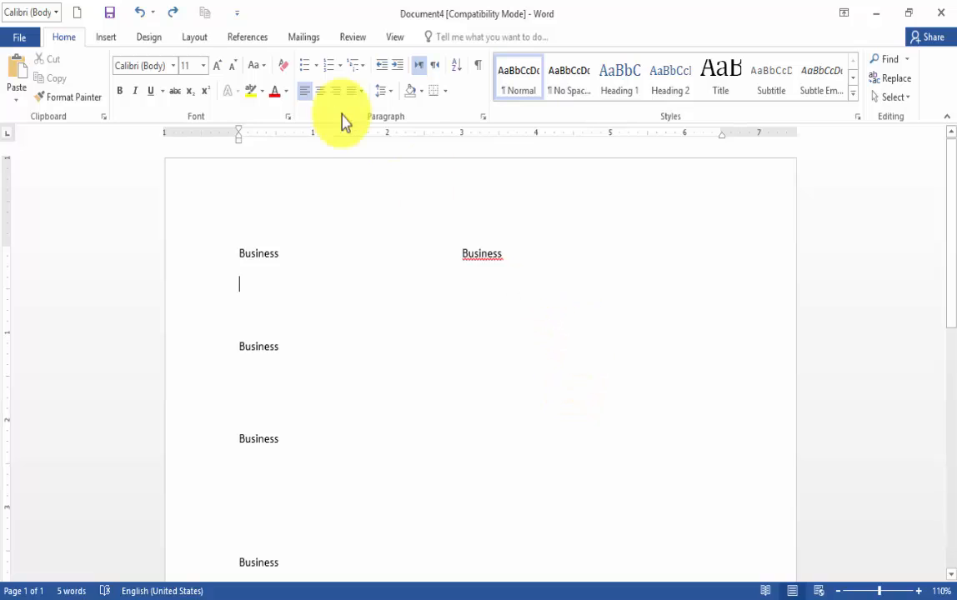
Try saving the unsaved "Business" document to the OneDrive Documents folder, then cancel and return to the page
left_click(25, 38)
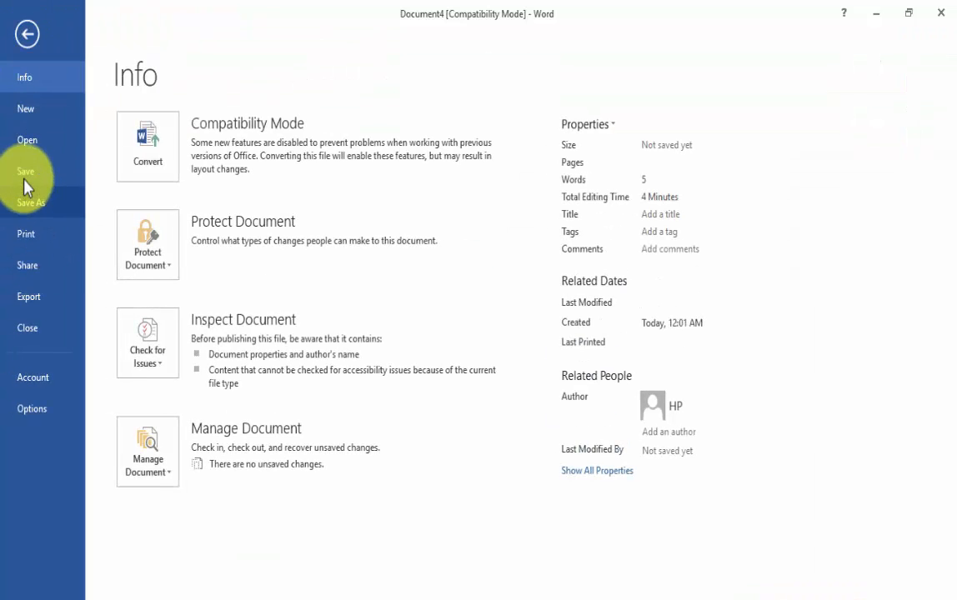
left_click(27, 33)
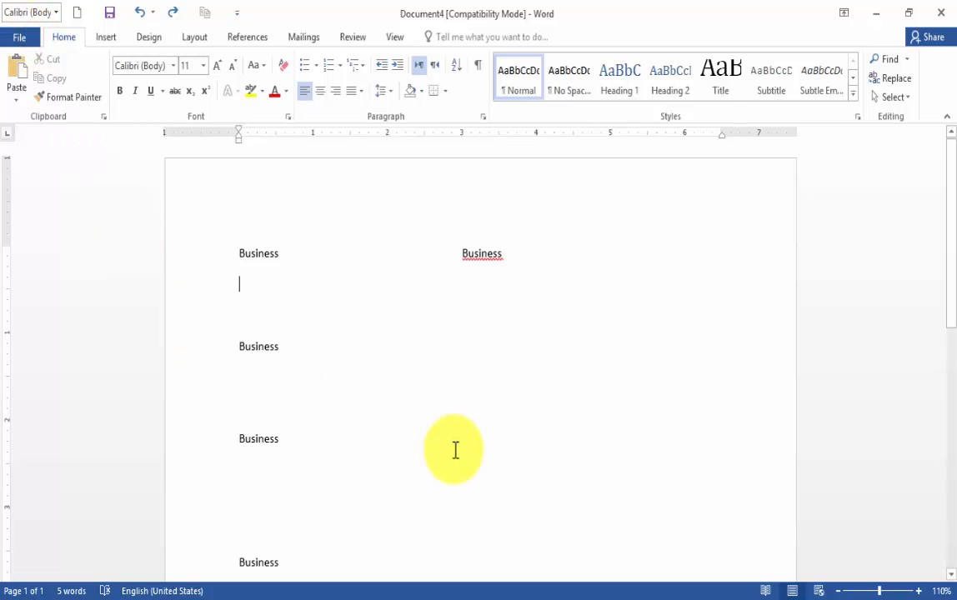
key("ctrl+s")
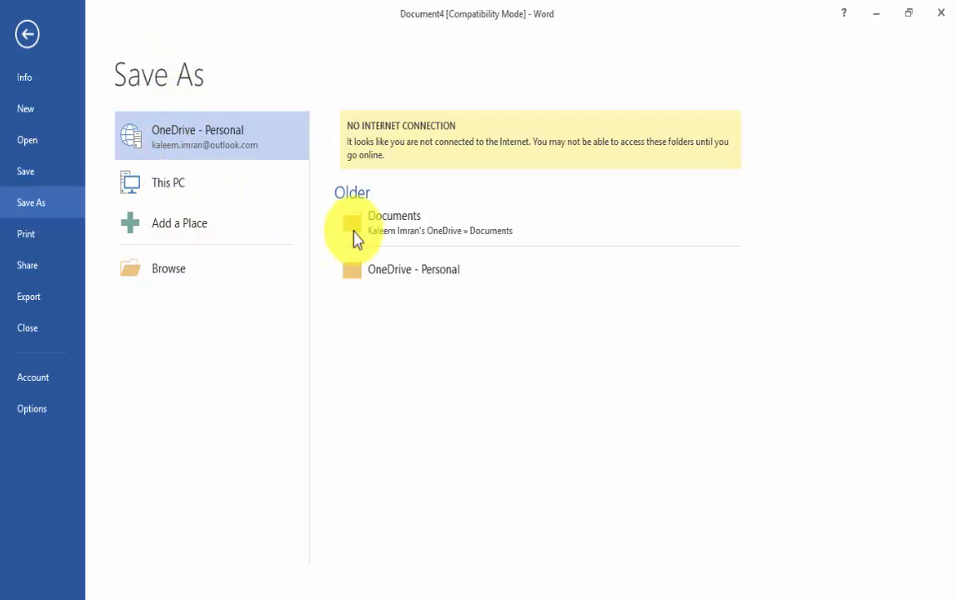
left_click(420, 230)
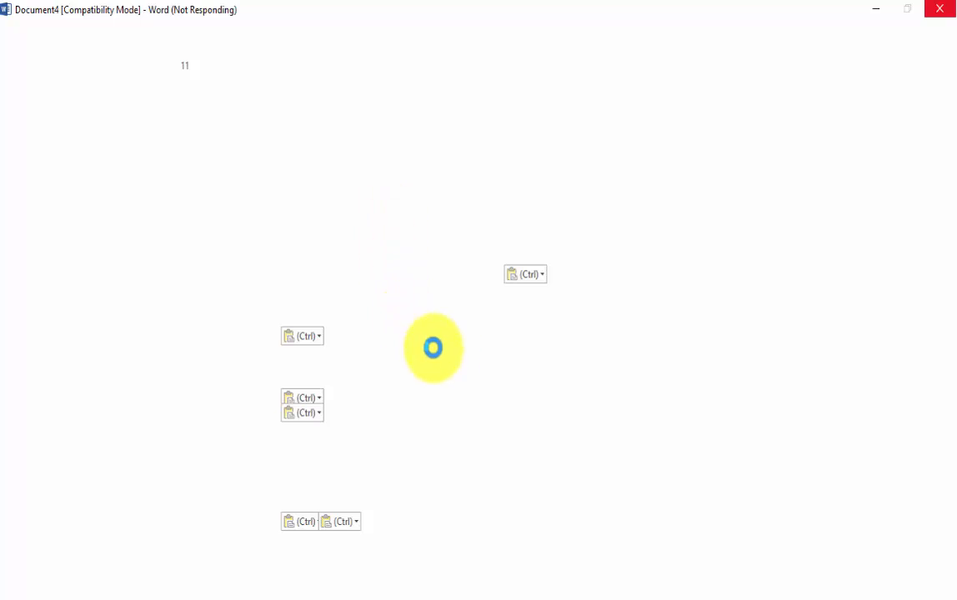
left_click(482, 357)
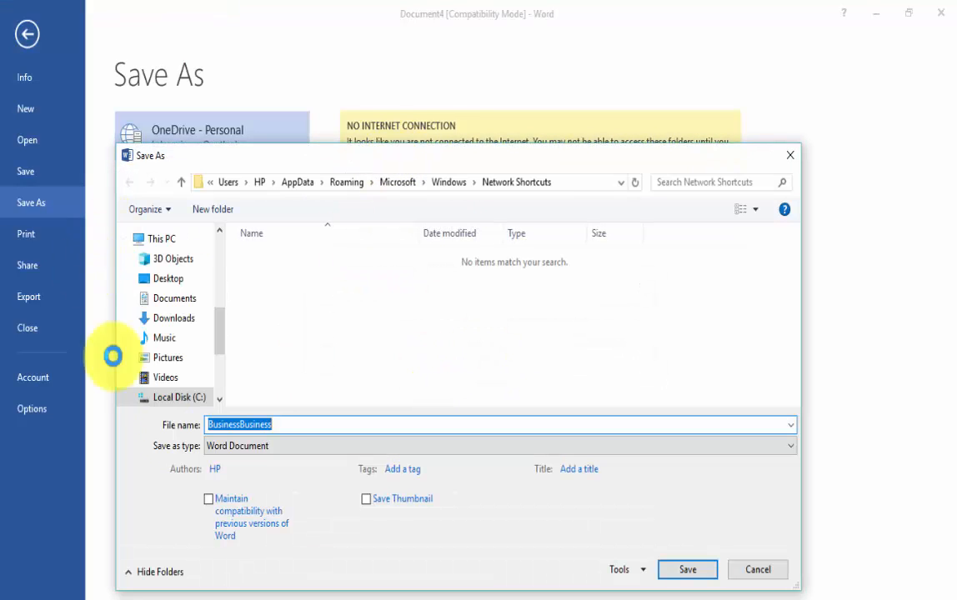
left_click(796, 157)
left_click(27, 33)
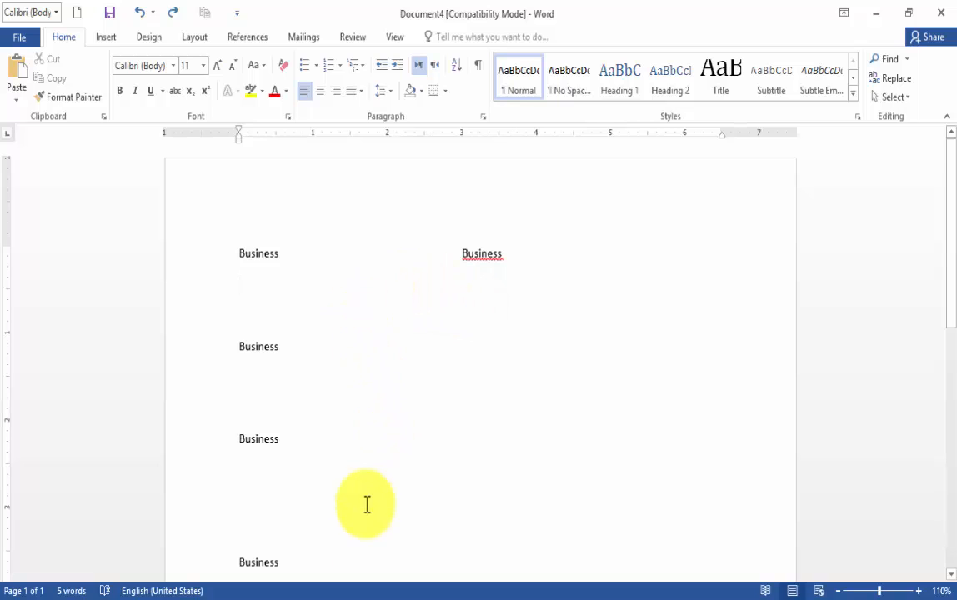
Return to the Short cut keys document and save it again
left_click(394, 599)
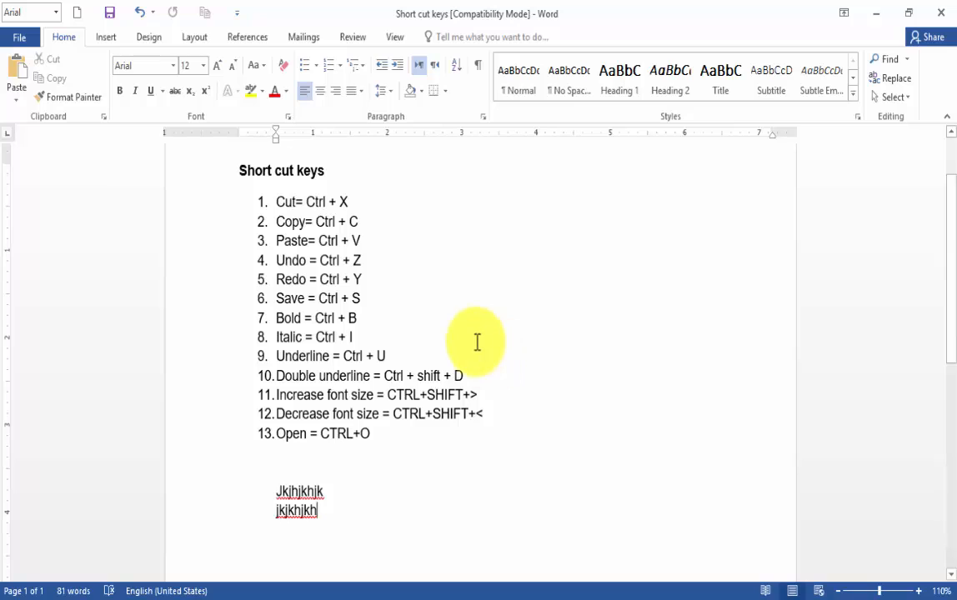
left_click(109, 14)
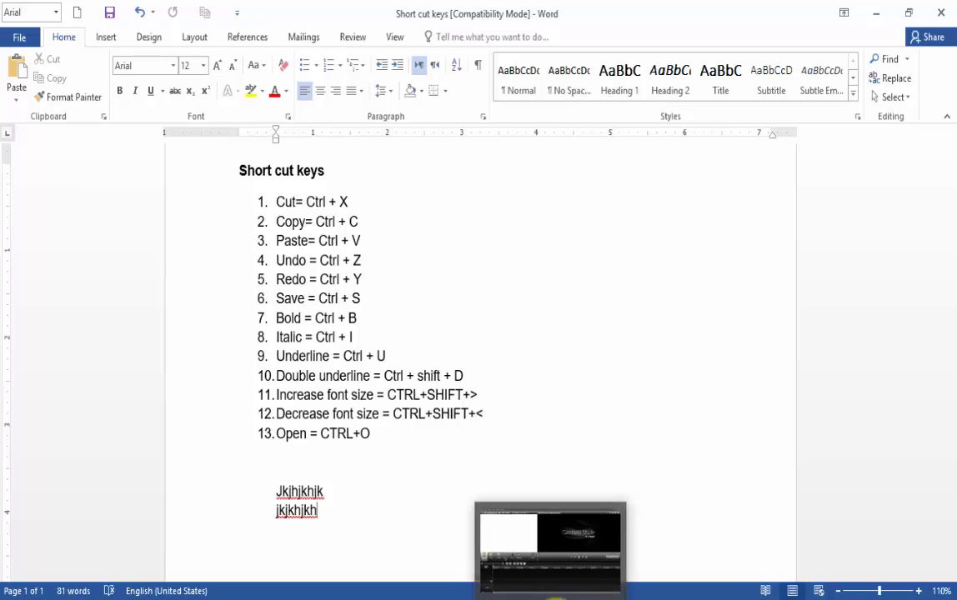
Switch to the unsaved document containing the "Business" words and make the first "Business" bold
left_click(605, 595)
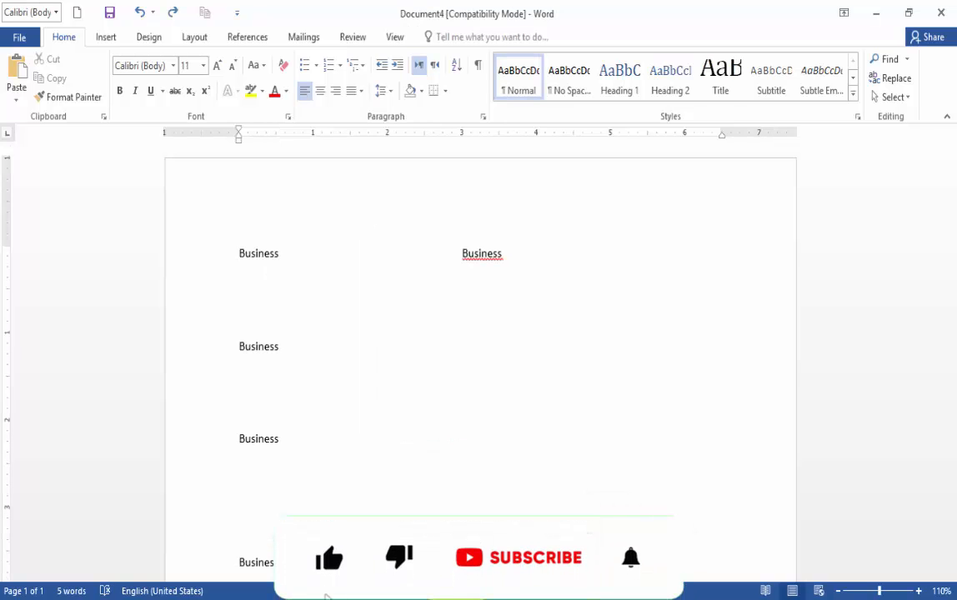
mouse_move(434, 597)
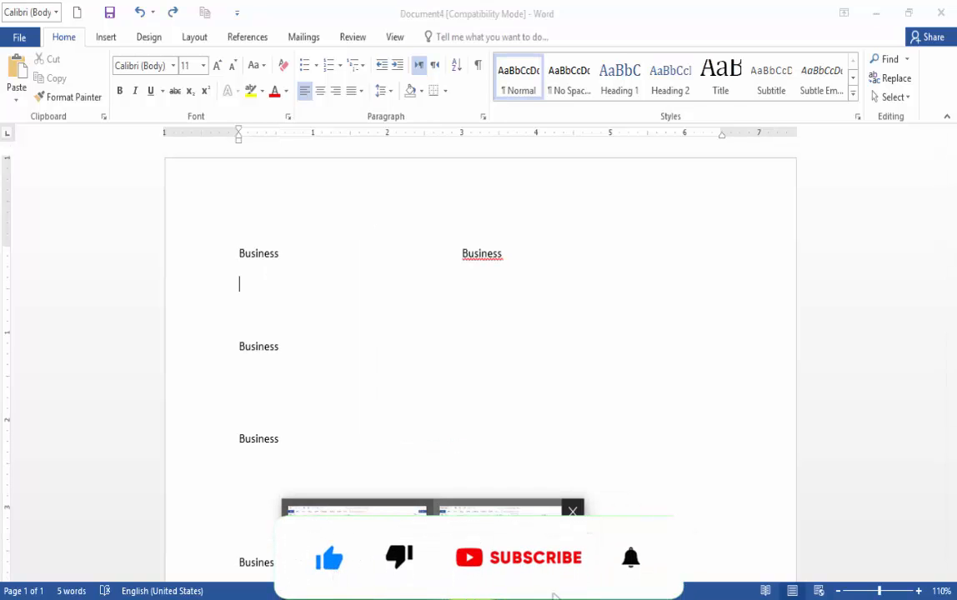
left_click(401, 506)
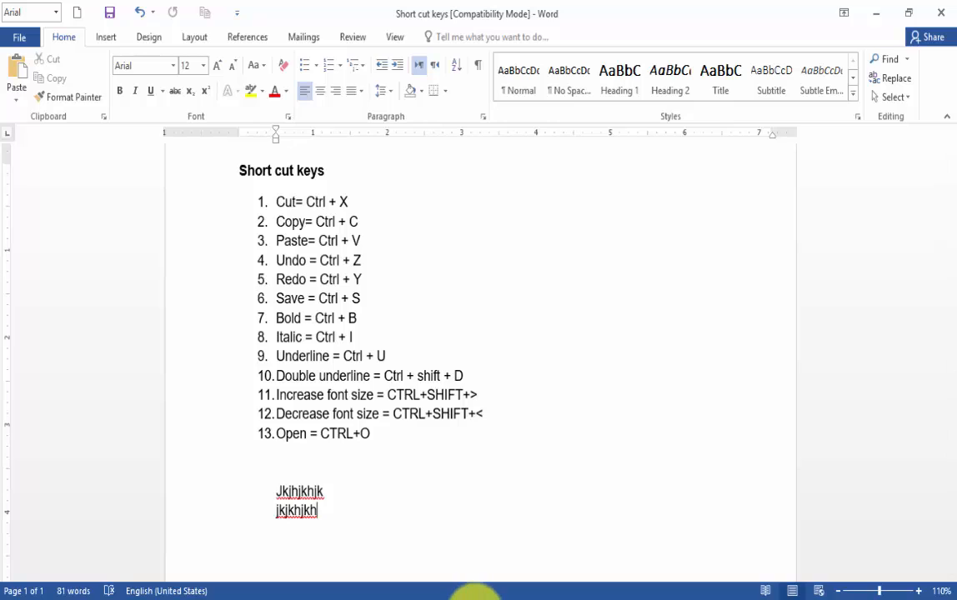
left_click(427, 550)
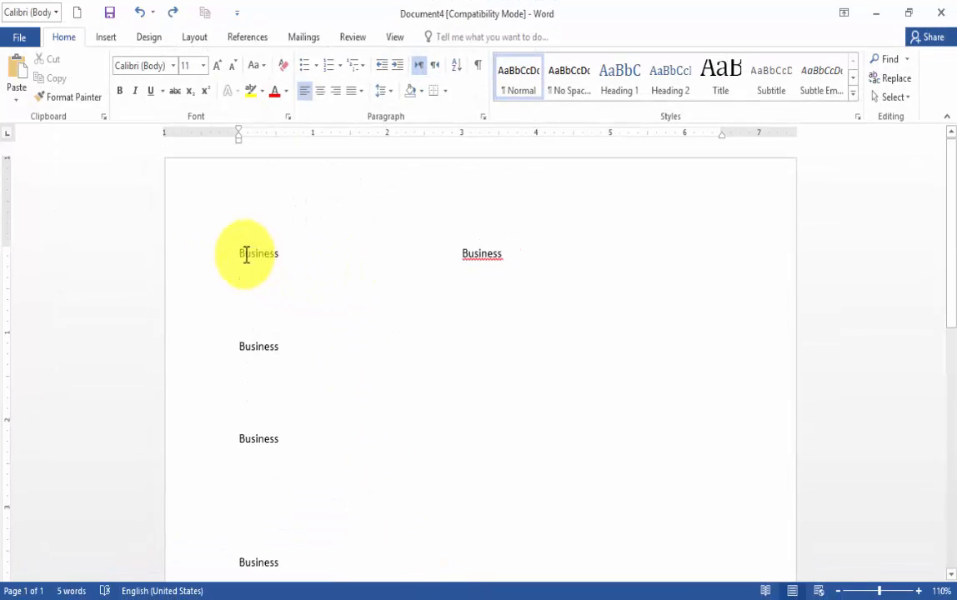
left_click_drag(240, 253, 297, 267)
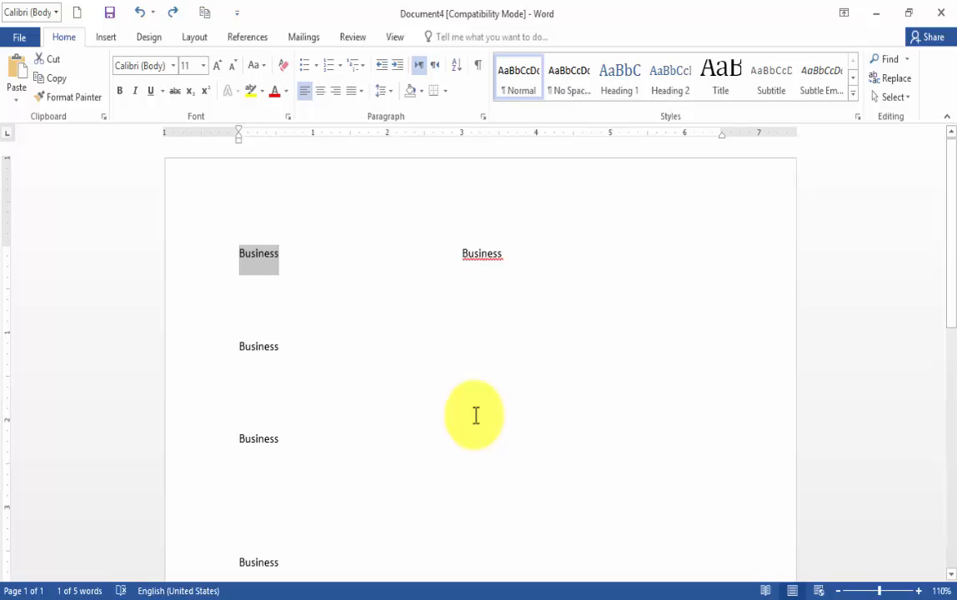
left_click(122, 94)
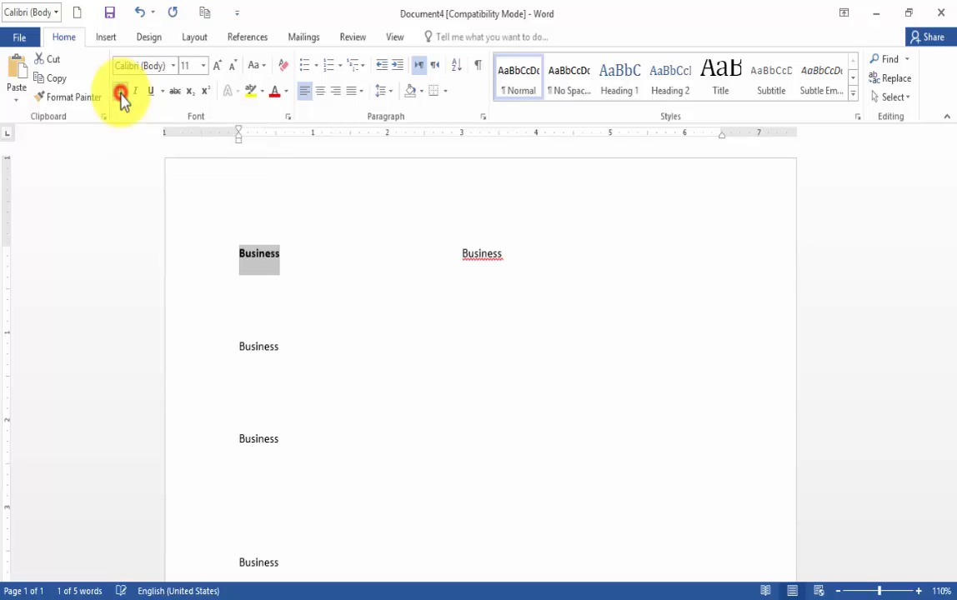
Make the second "Business" down the page bold and demonstrate the bold shortcut on the On-Screen Keyboard
left_click_drag(238, 345, 285, 345)
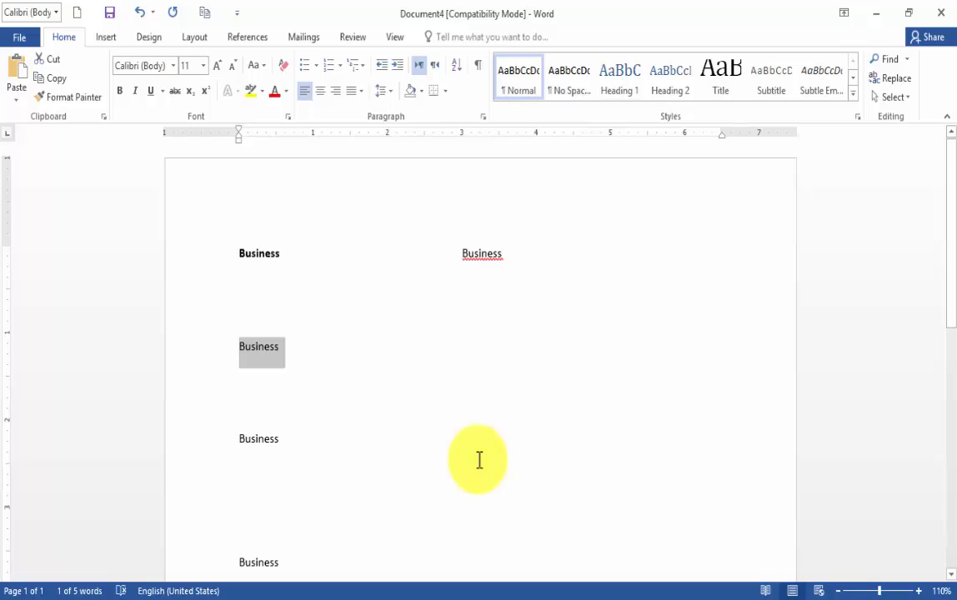
key("ctrl+b")
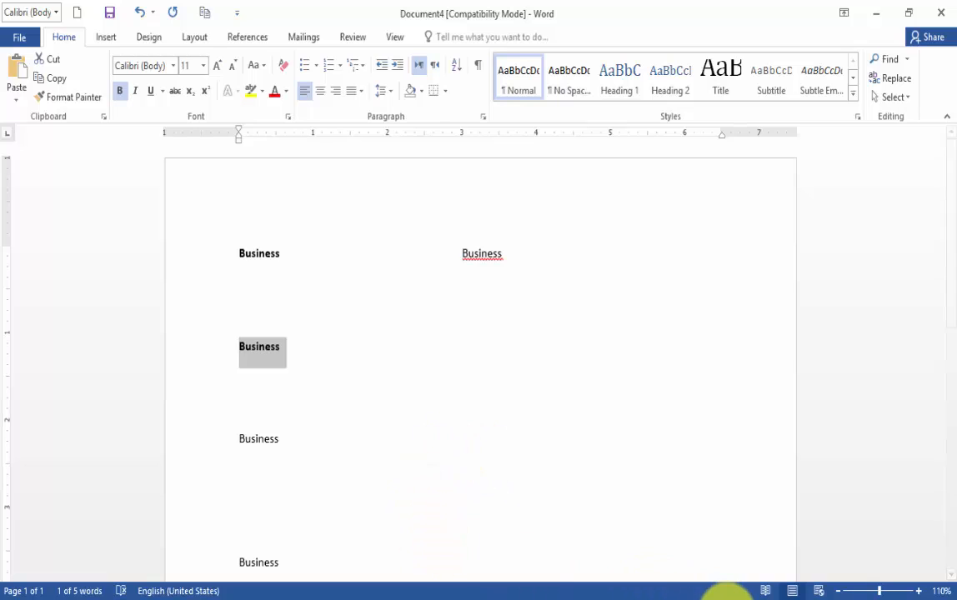
left_click(724, 599)
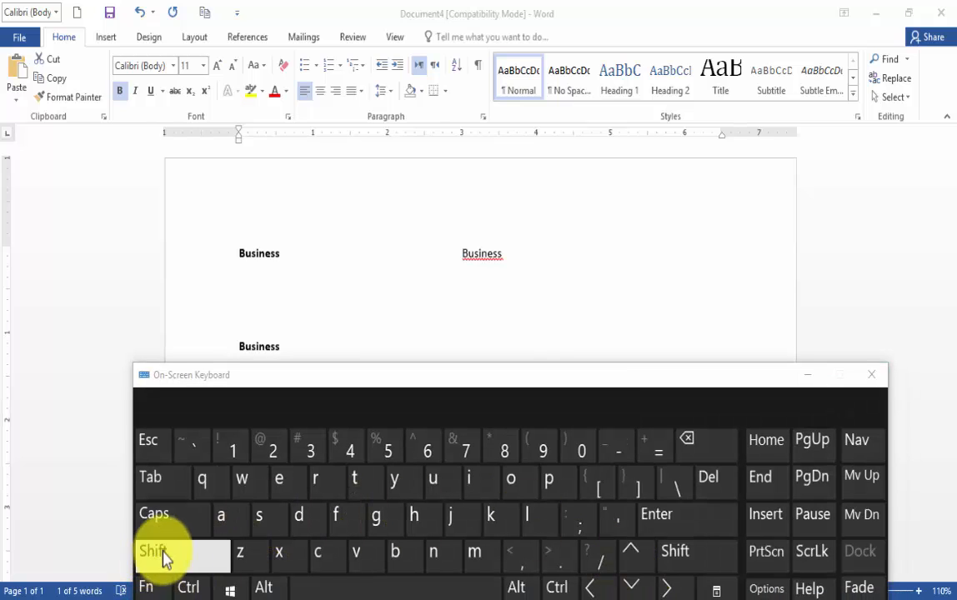
left_click(190, 588)
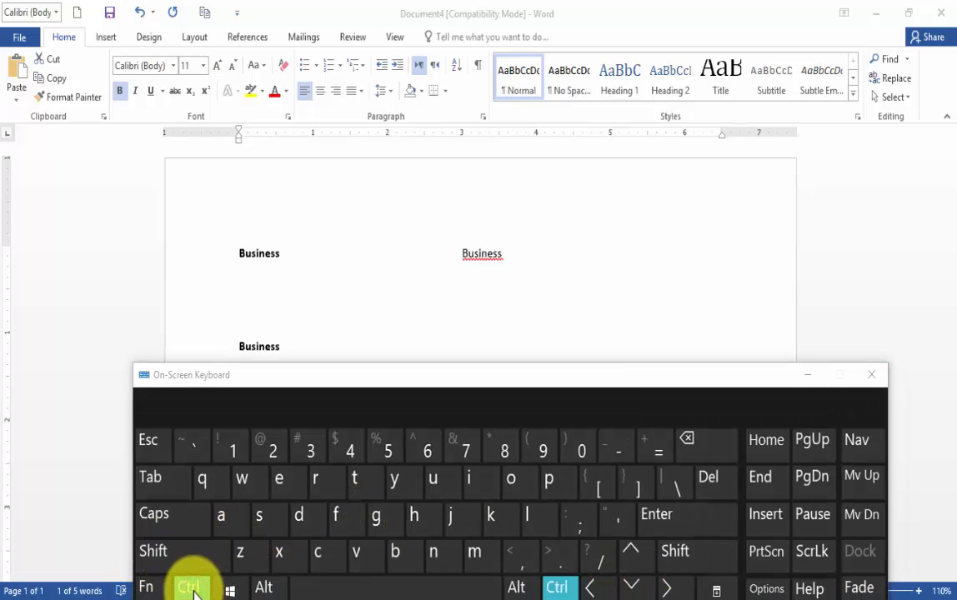
left_click(411, 560)
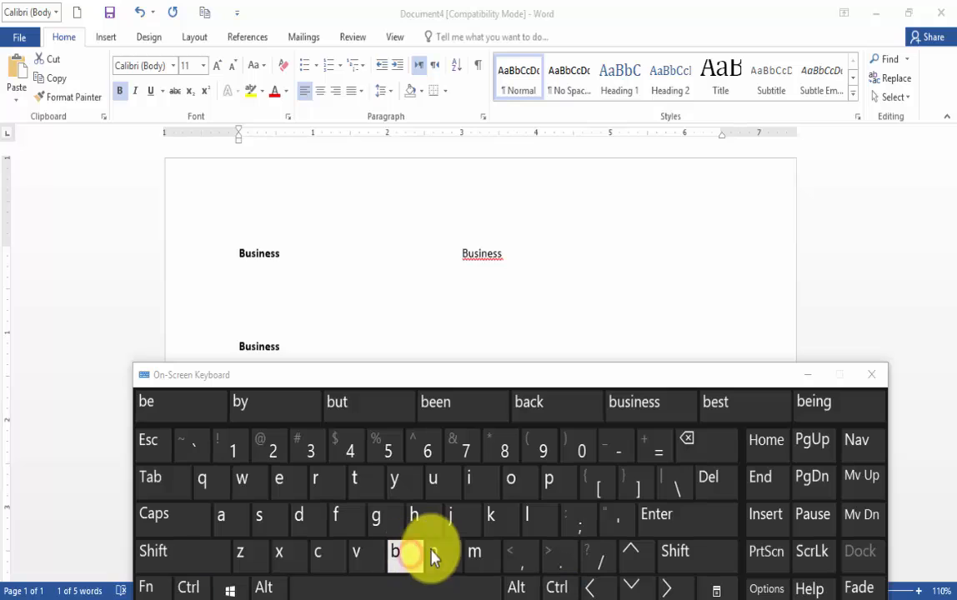
left_click(808, 375)
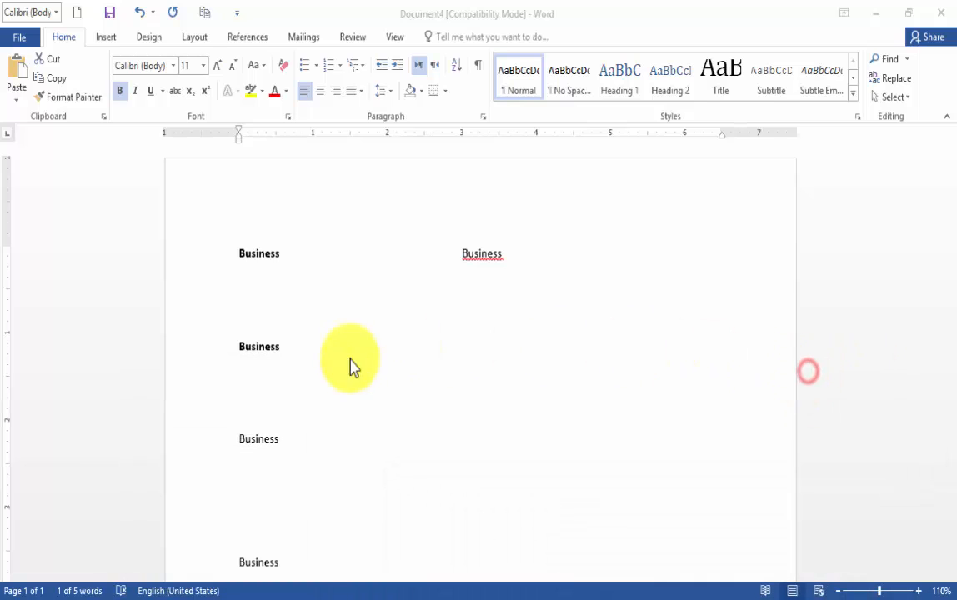
Italicize the second "Business" down the page and demonstrate the italic shortcut on the On-Screen Keyboard, closing it when done
left_click(456, 256)
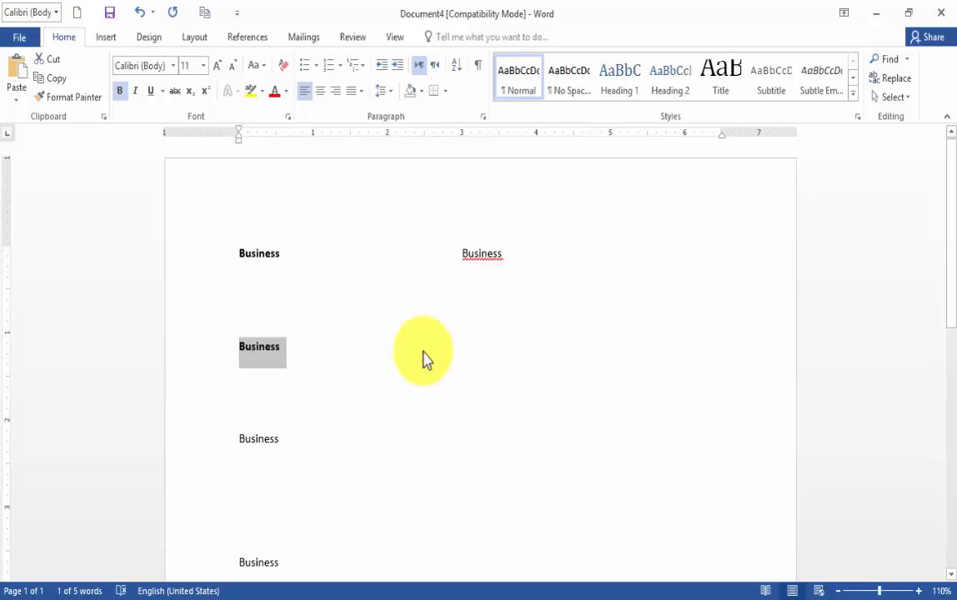
key("ctrl+i")
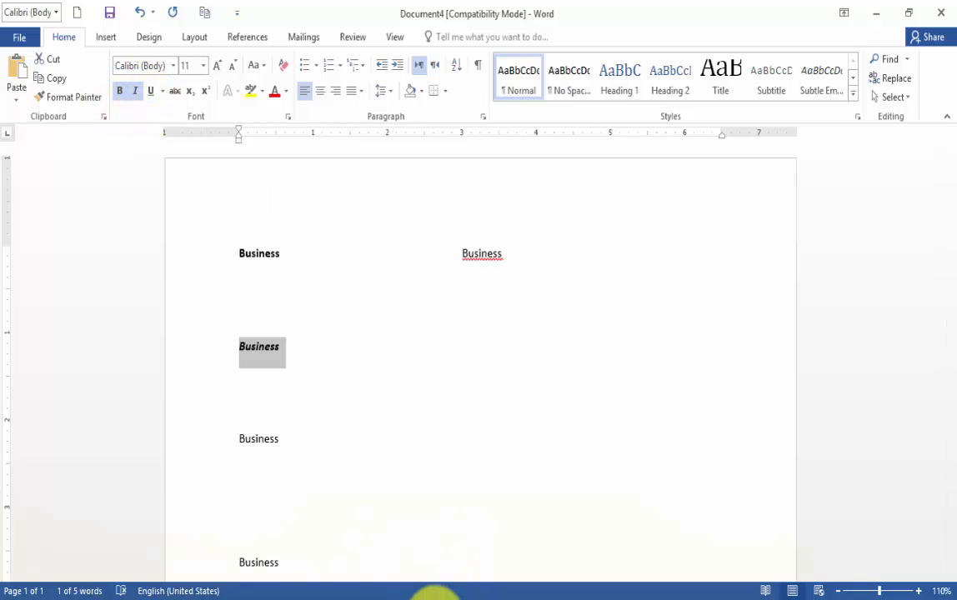
mouse_move(436, 599)
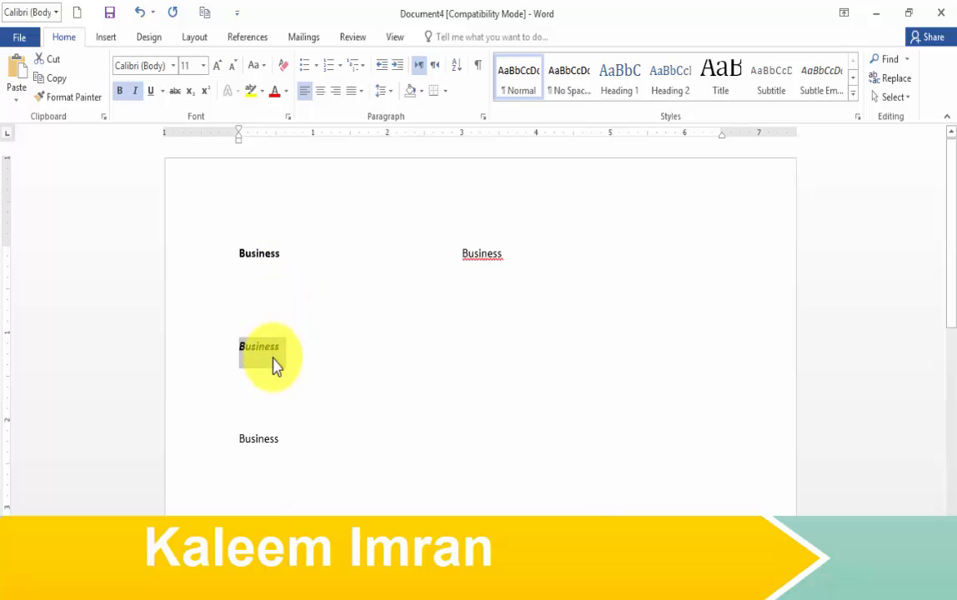
left_click(467, 597)
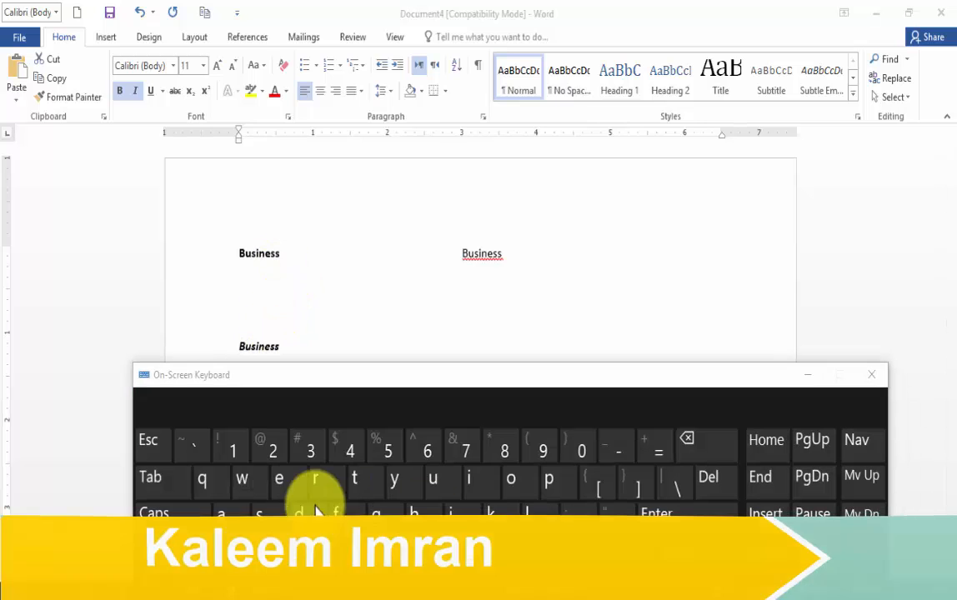
left_click(187, 589)
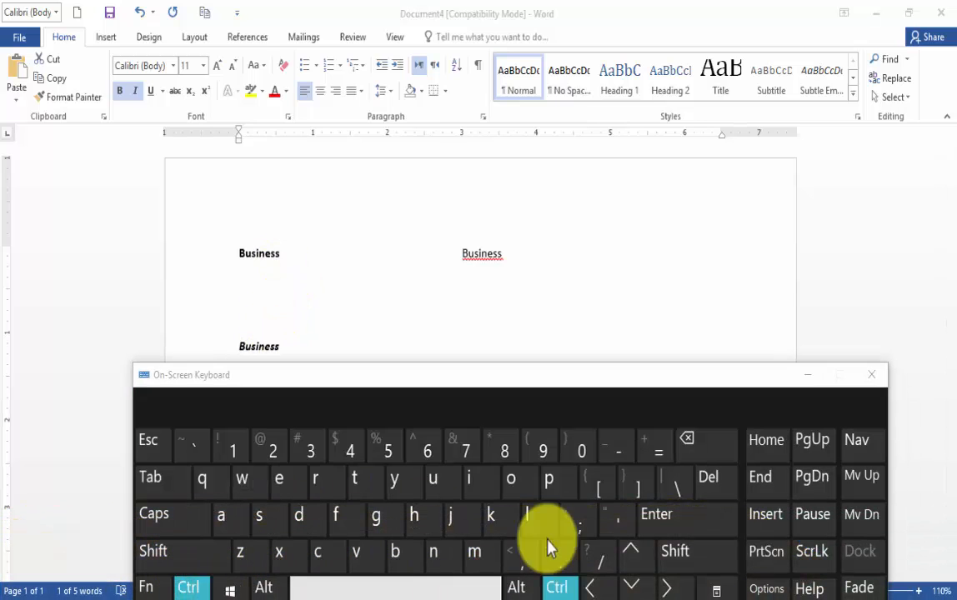
left_click(474, 488)
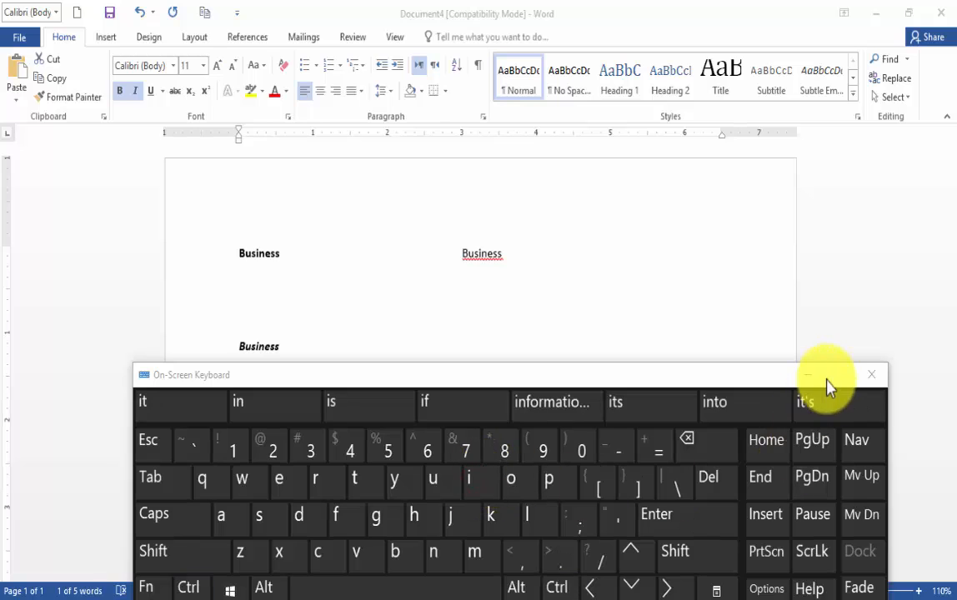
left_click(871, 374)
Underline the bold italic "Business" and return to the Short cut keys document to consult the list
left_click(233, 350)
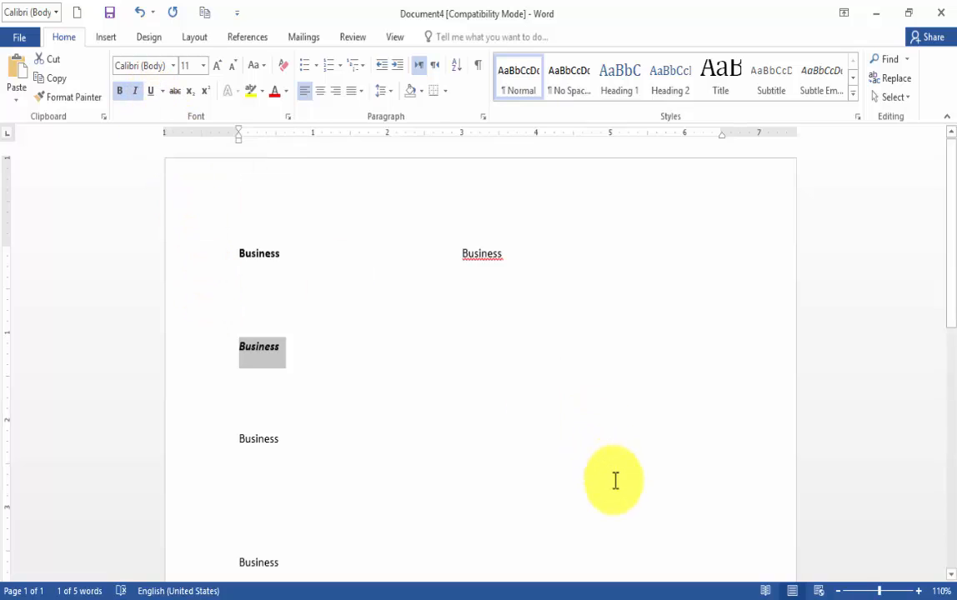
key("ctrl+u")
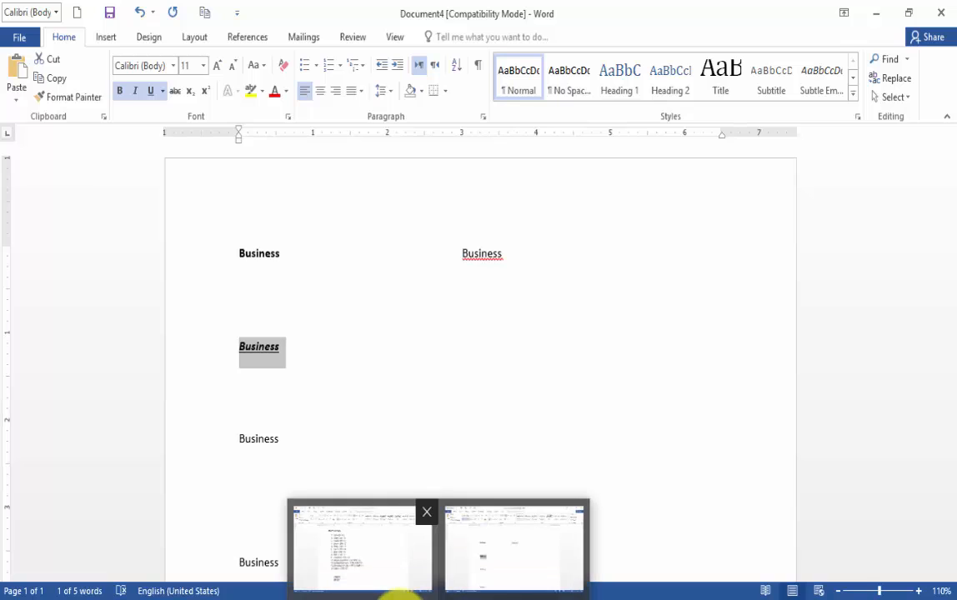
left_click(397, 587)
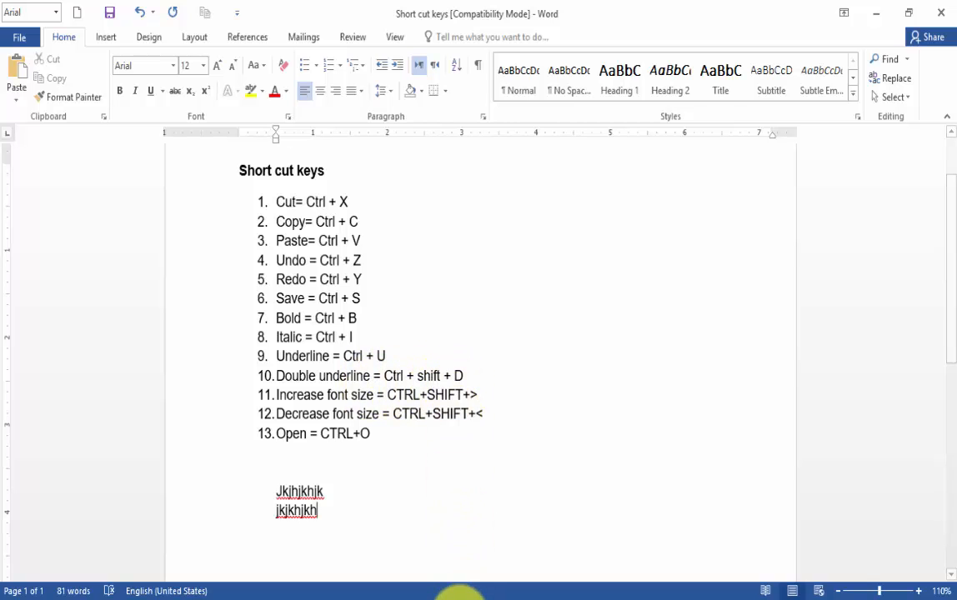
left_click(423, 516)
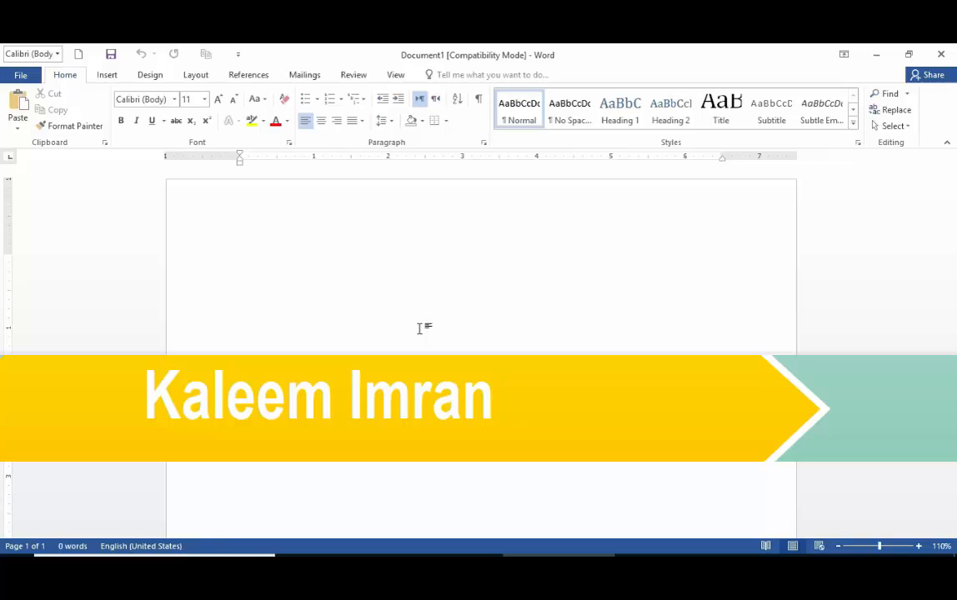
Enter "Pakistan" in the blank document and make it bold, toggling the bold off and on again
type("Pakistan")
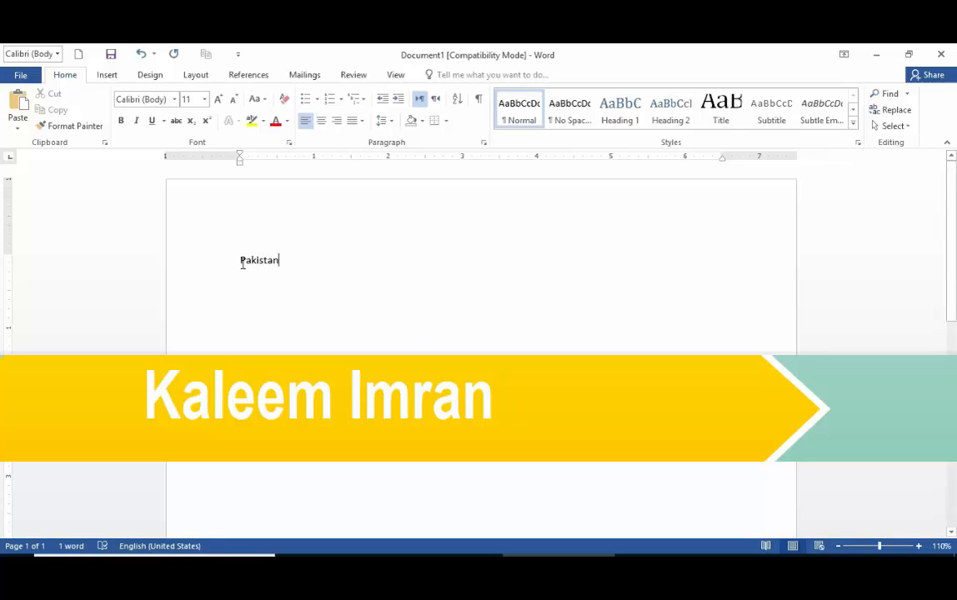
left_click_drag(241, 260, 306, 271)
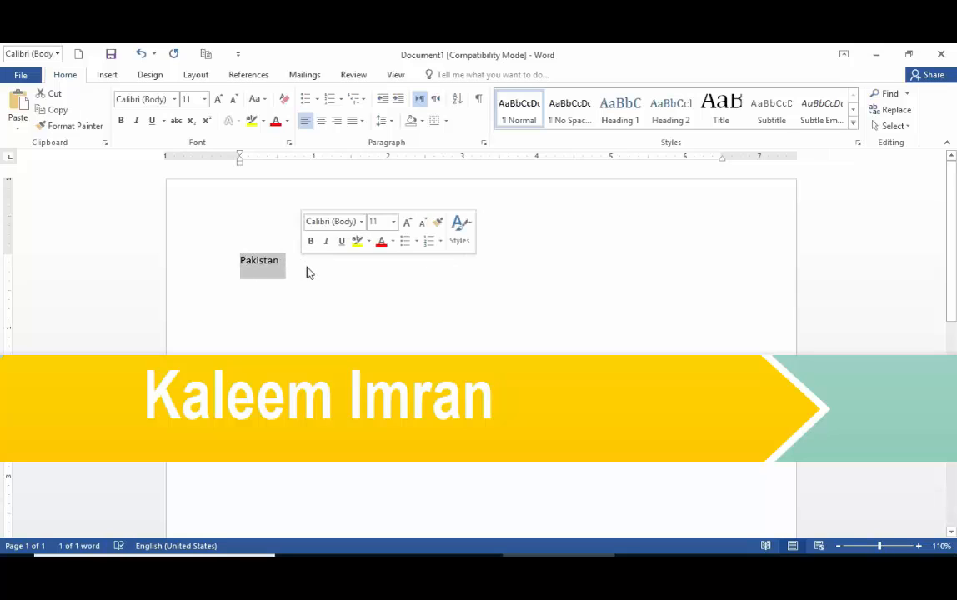
key("ctrl+b")
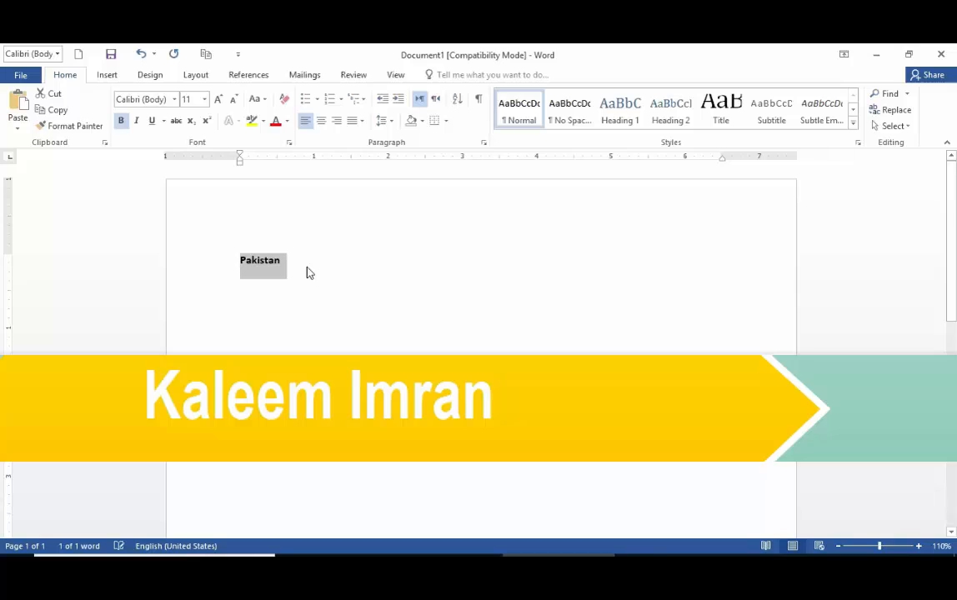
key("ctrl+b")
key("ctrl+b")
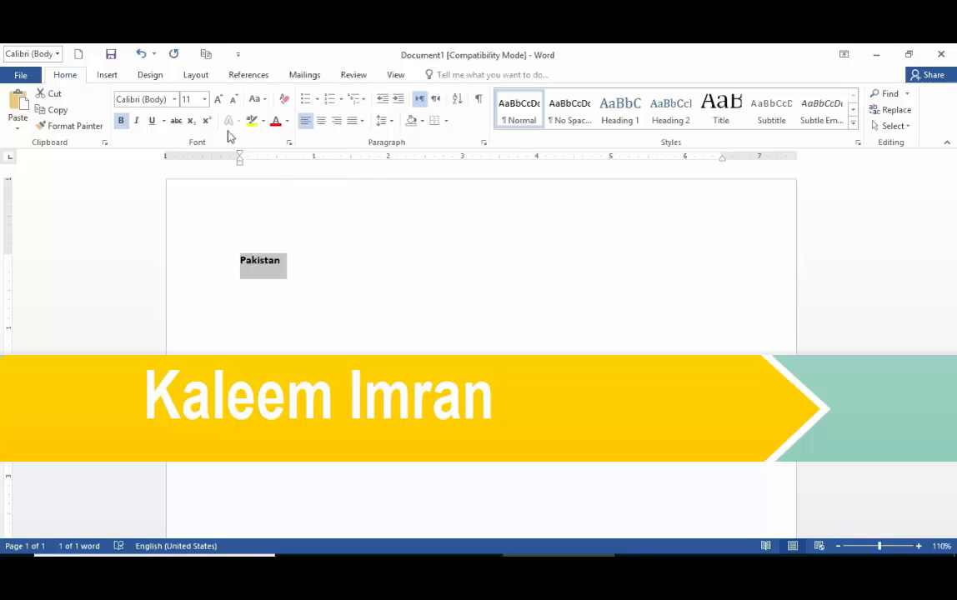
Increase the font size of "Pakistan" to 18
left_click(219, 101)
left_click(219, 102)
left_click(219, 101)
left_click(219, 101)
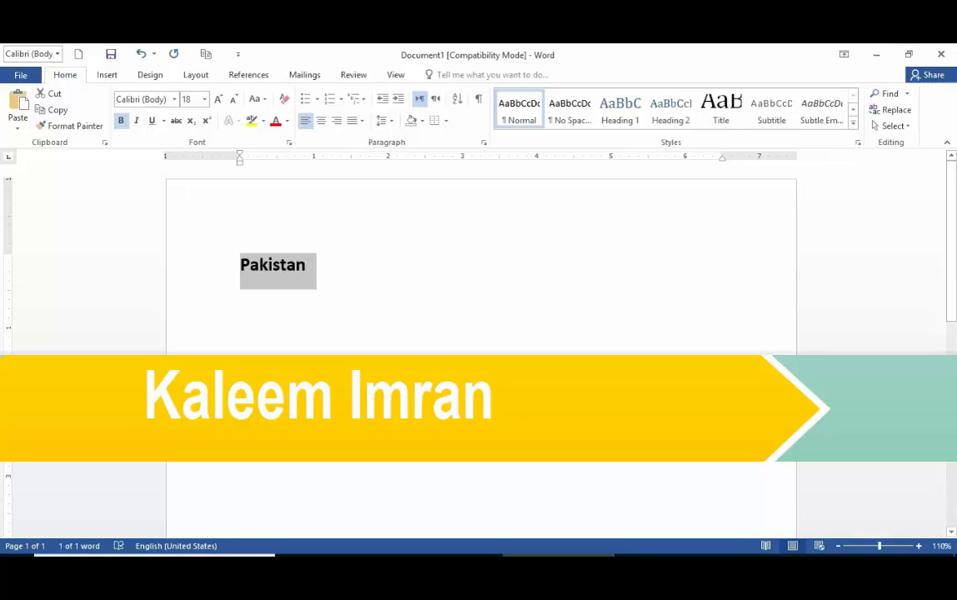
Apply a single underline to "Pakistan" and remove it again
left_click_drag(144, 111, 163, 131)
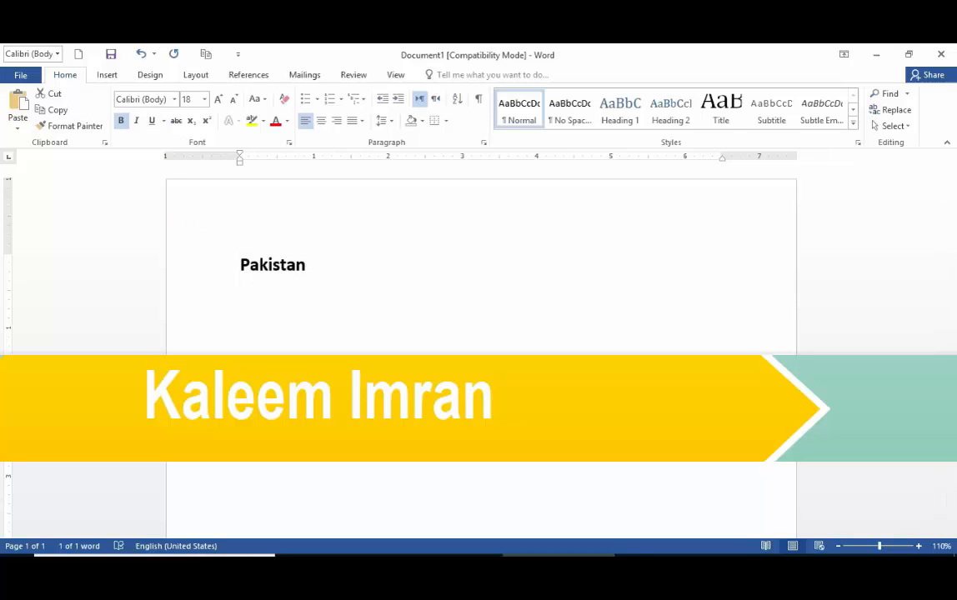
left_click(152, 121)
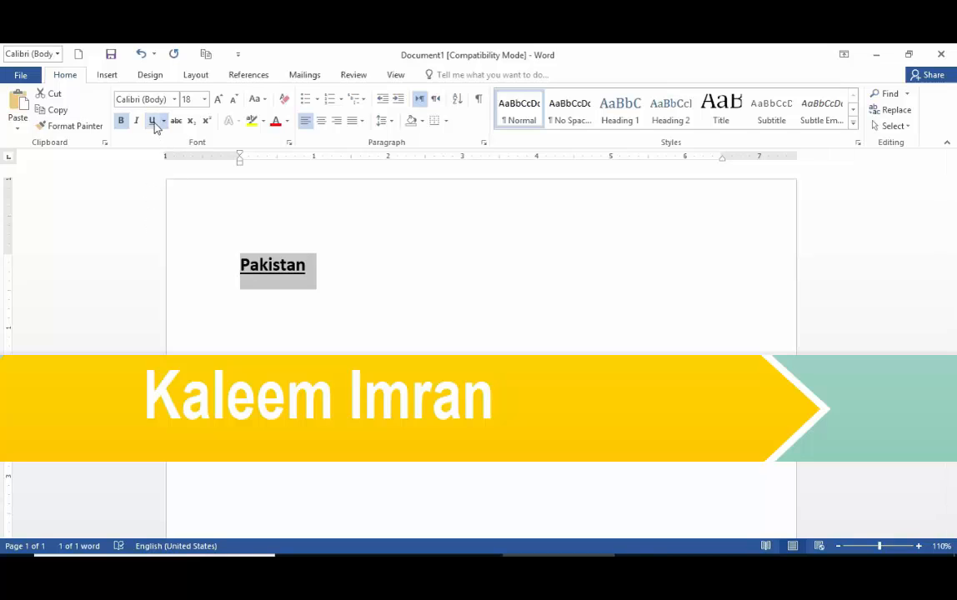
left_click(151, 122)
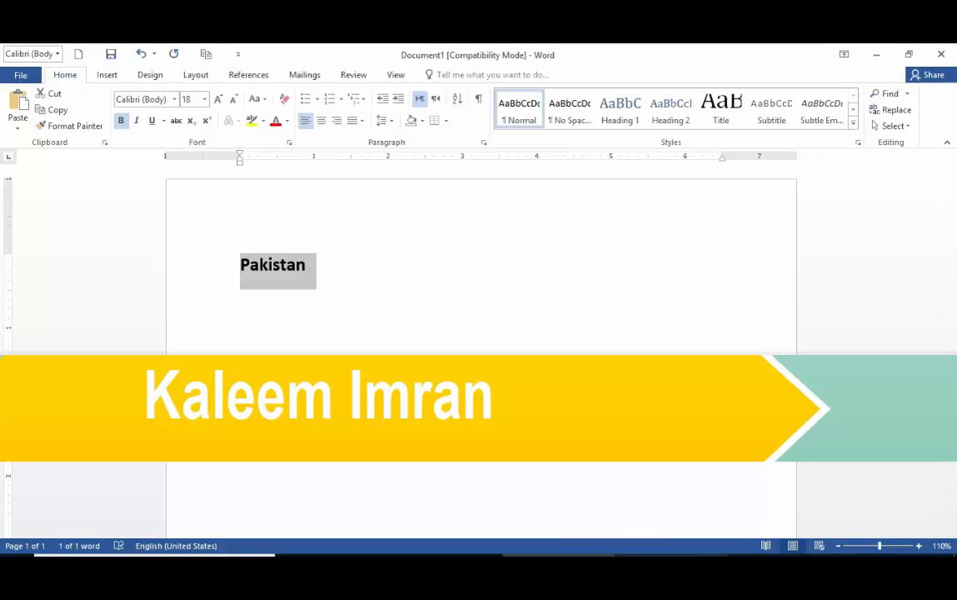
Open the On-Screen Keyboard, move it fully into view, and demonstrate the double underline shortcut on it
left_click(559, 567)
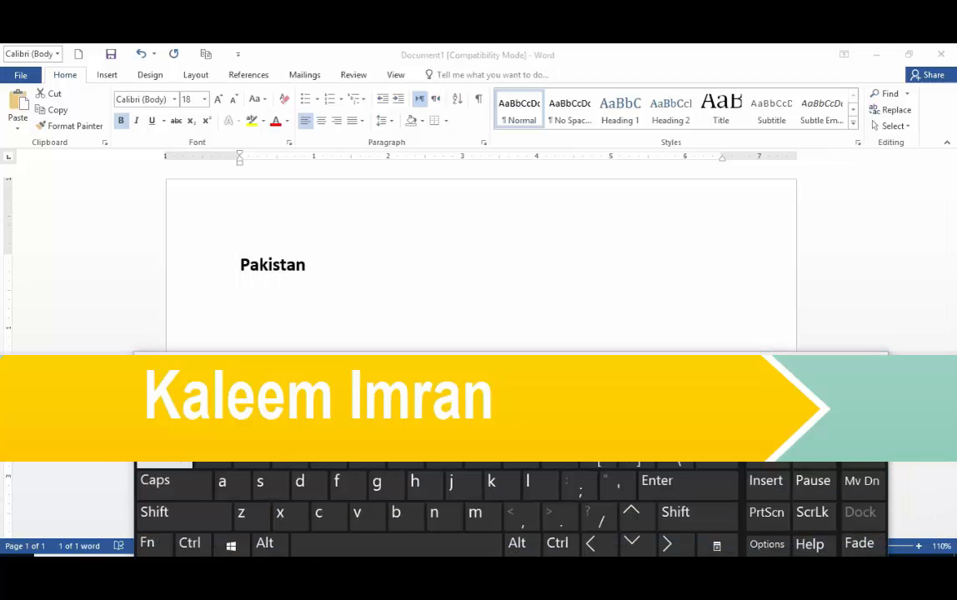
left_click_drag(443, 362, 448, 340)
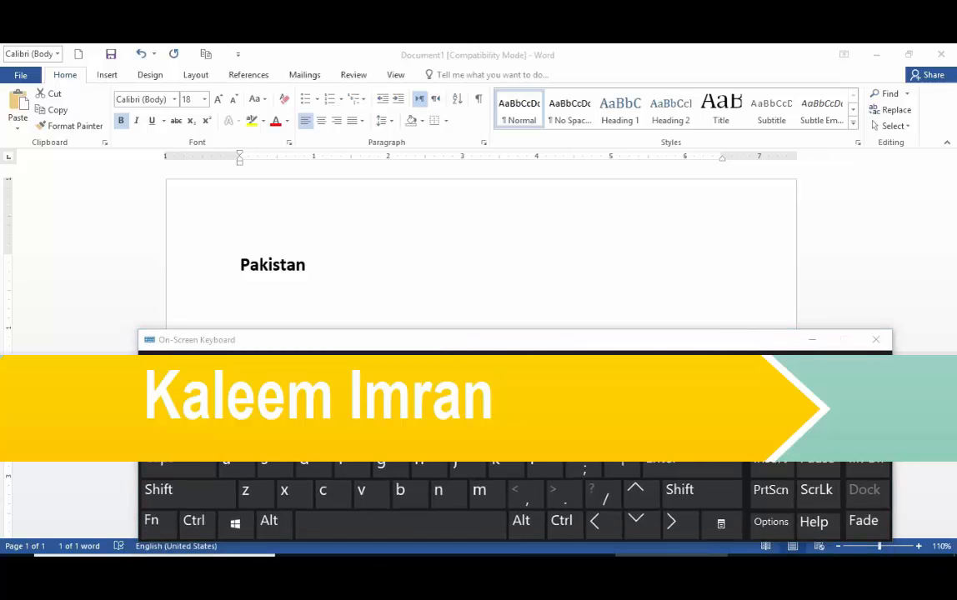
left_click(194, 524)
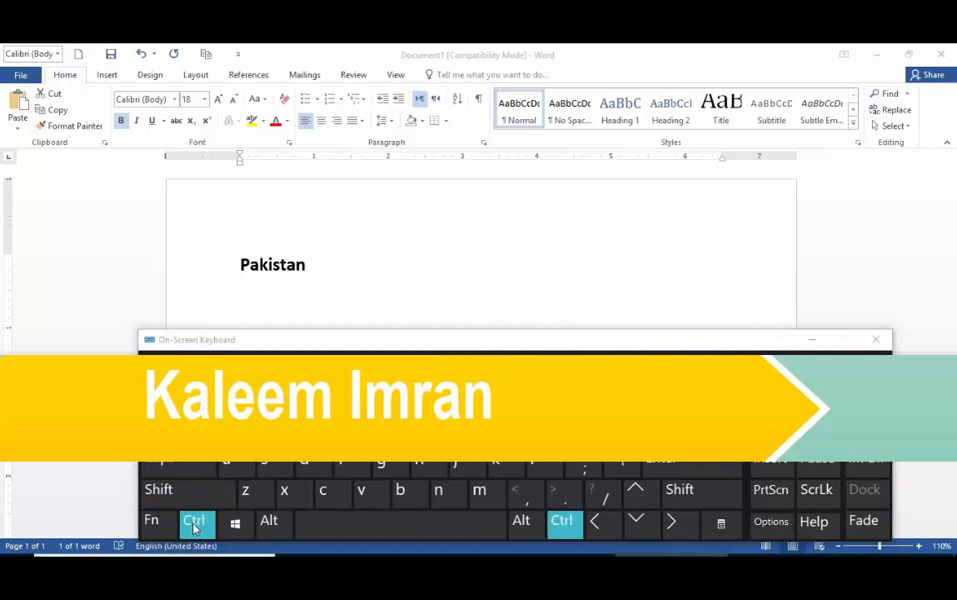
left_click(184, 495)
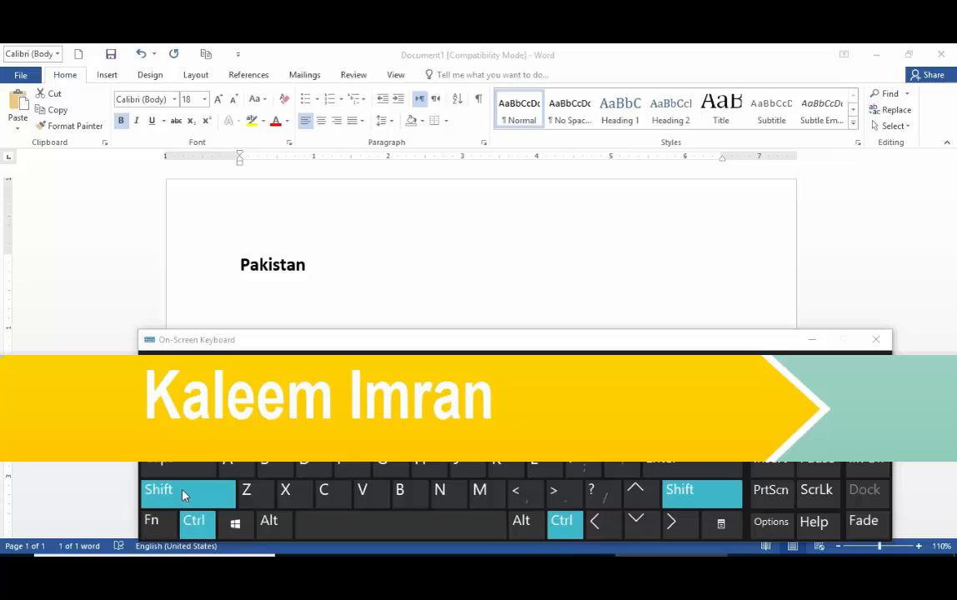
left_click(319, 467)
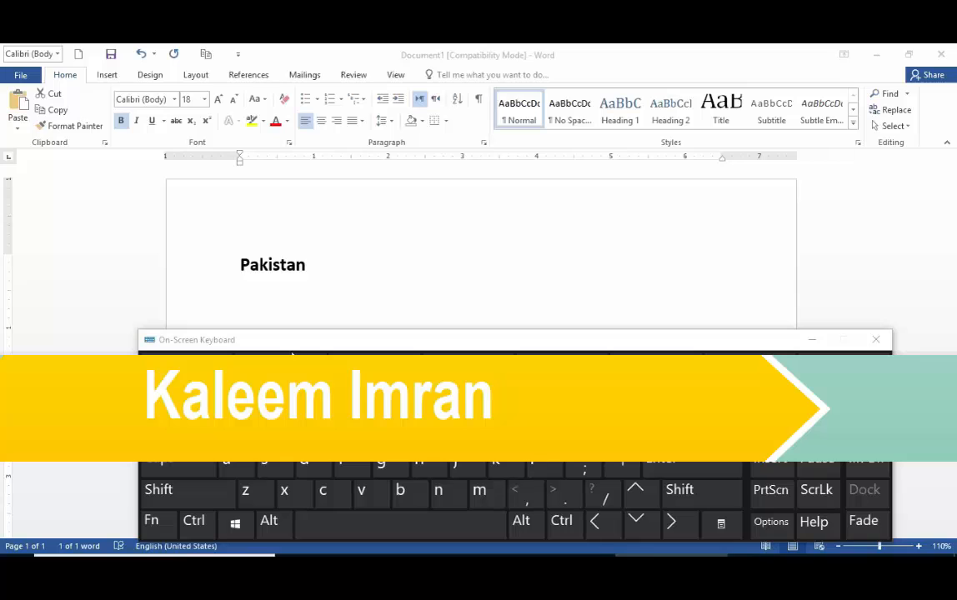
Minimize and reopen the On-Screen Keyboard, demonstrate the underline shortcuts on it again, and minimize it
left_click(812, 340)
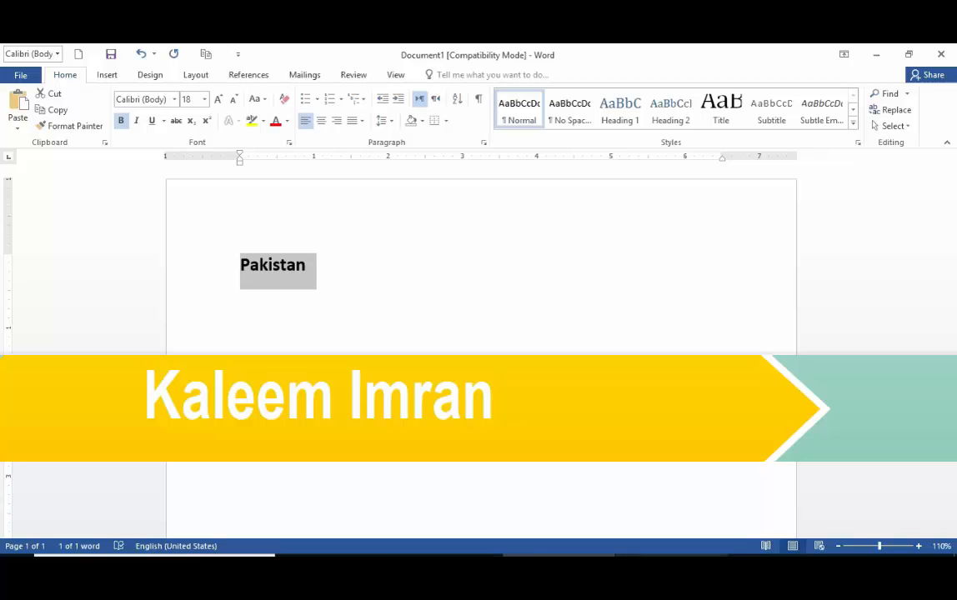
left_click(641, 567)
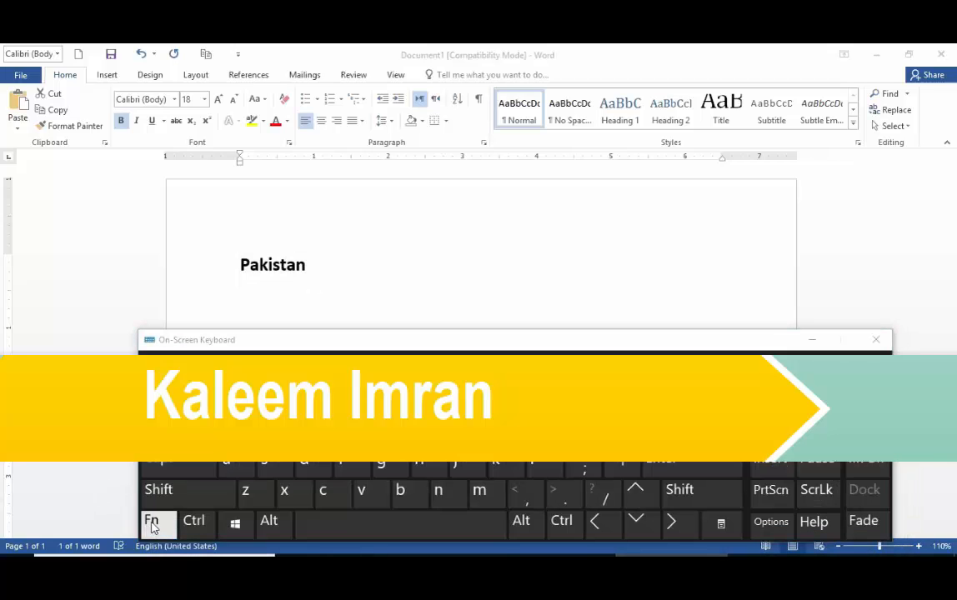
left_click(193, 520)
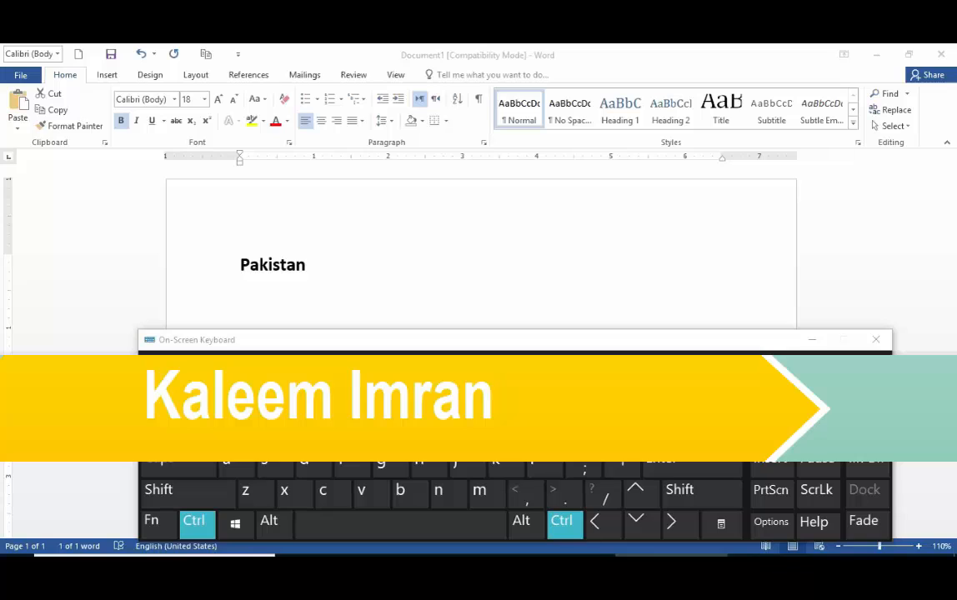
key("ctrl+]")
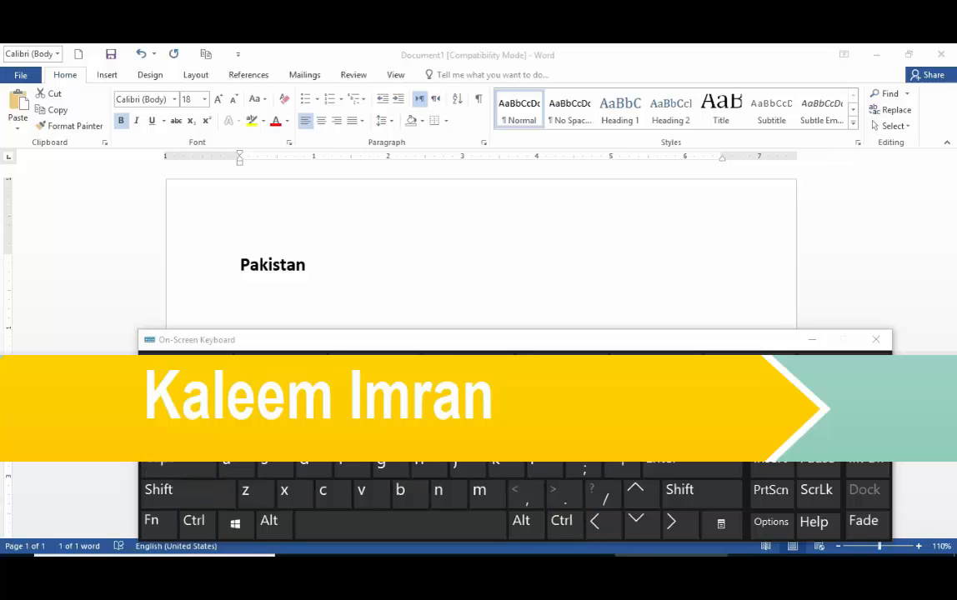
left_click(195, 525)
left_click(188, 494)
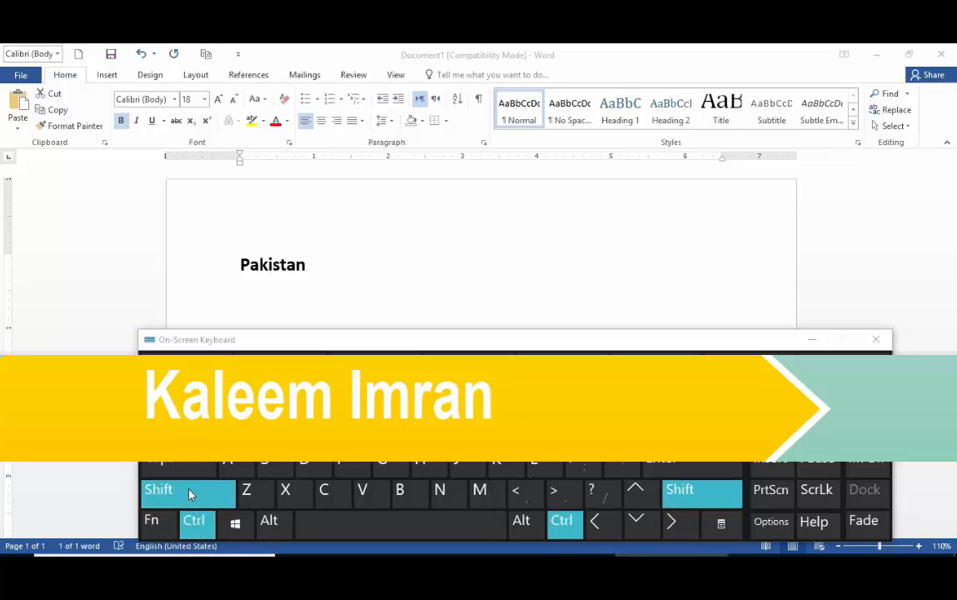
left_click(305, 470)
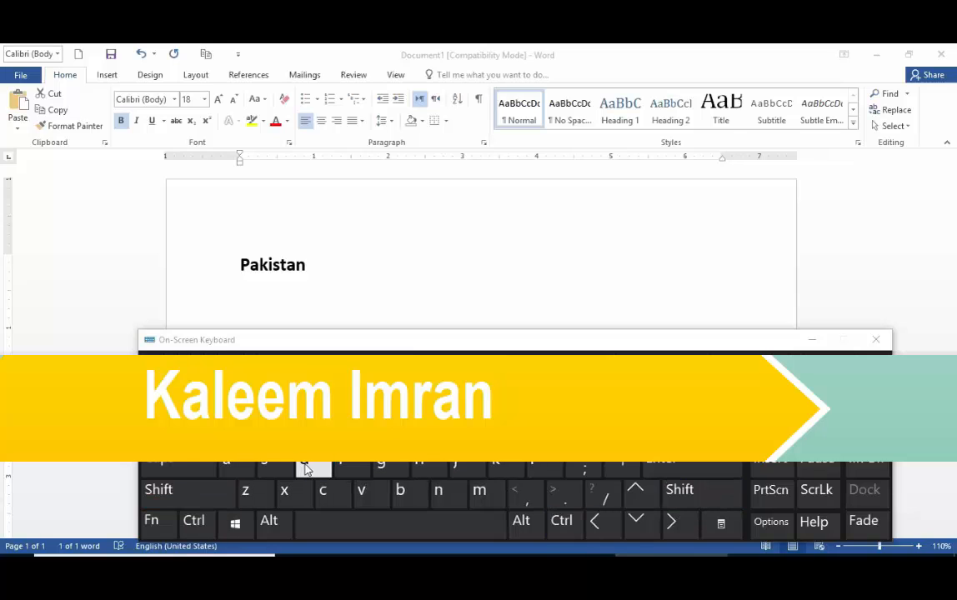
left_click(814, 343)
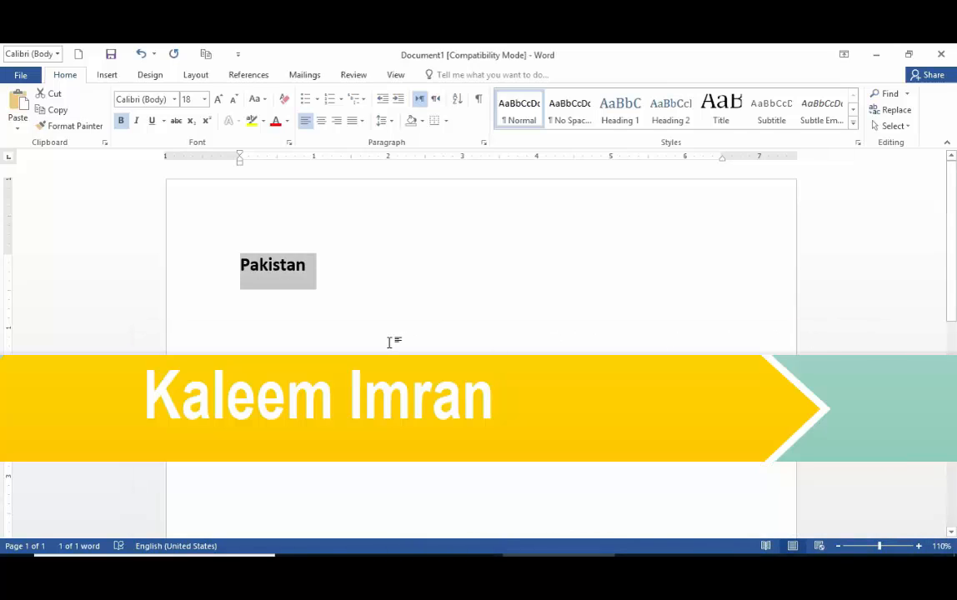
Underline the word "Pakistan", remove the underline, and apply it again
key("ctrl+u")
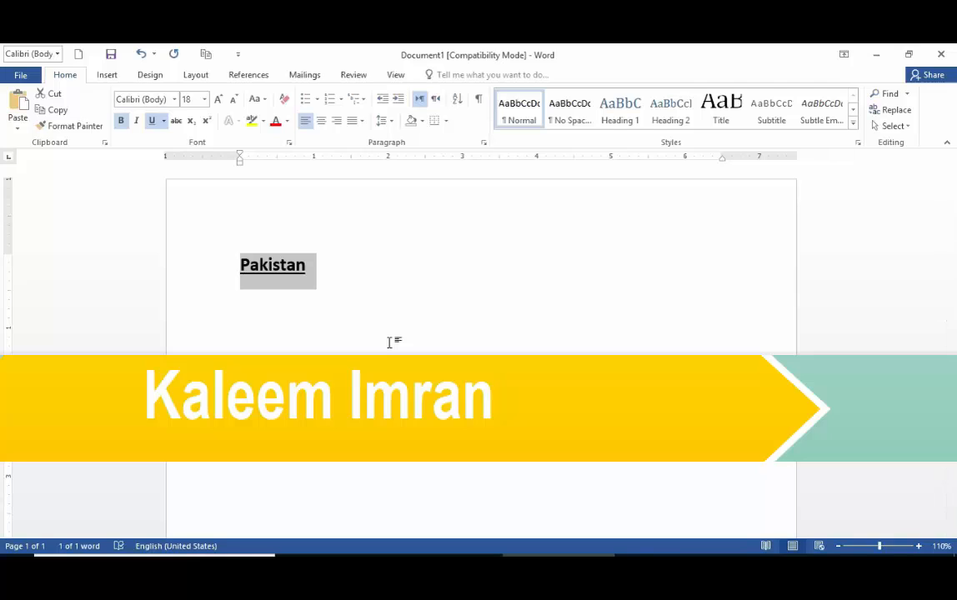
left_click(153, 122)
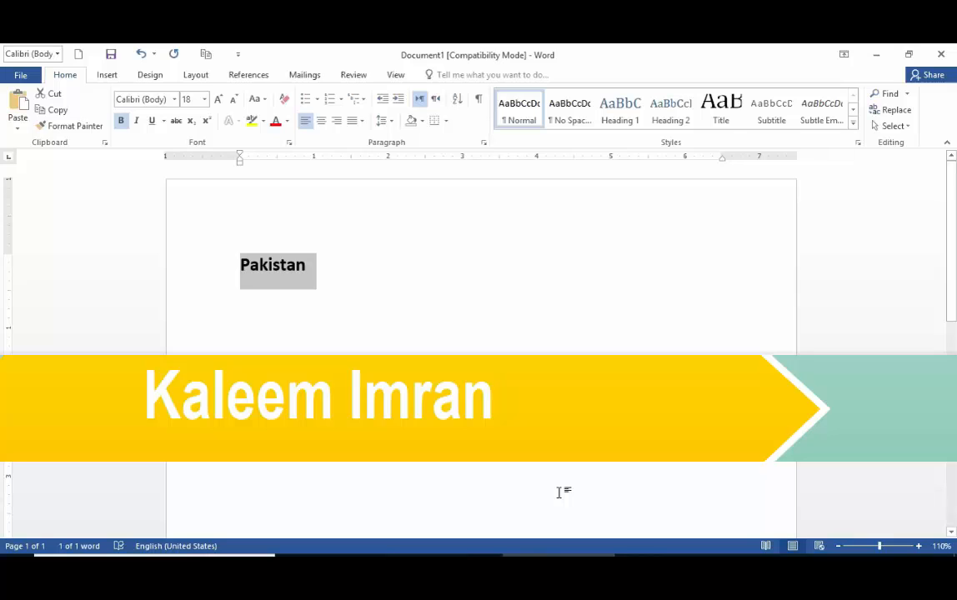
key("ctrl+u")
left_click(306, 265)
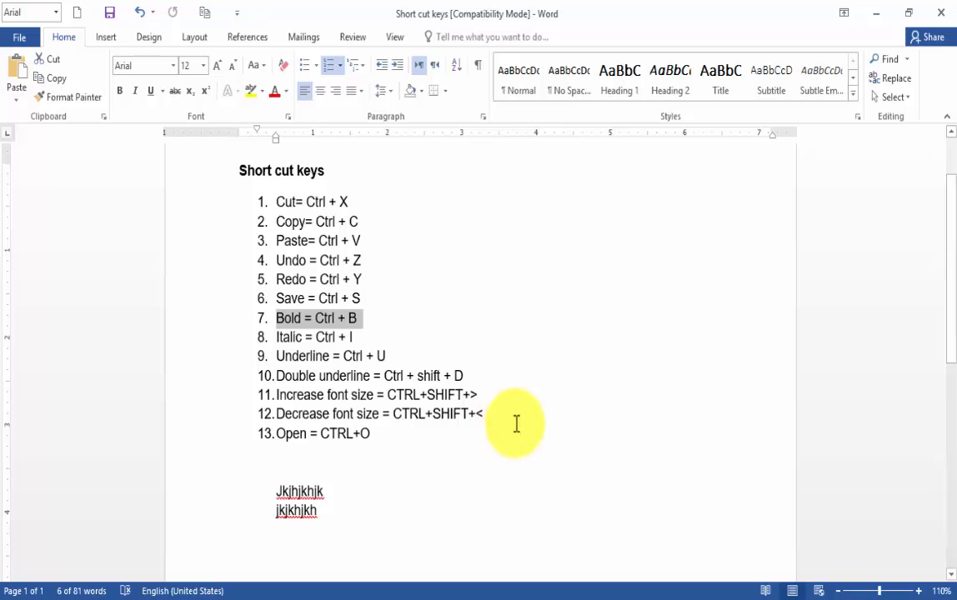
Switch to Document4 and increase the font size of the first bold, underlined "Business" to 16
left_click(471, 599)
left_click(472, 599)
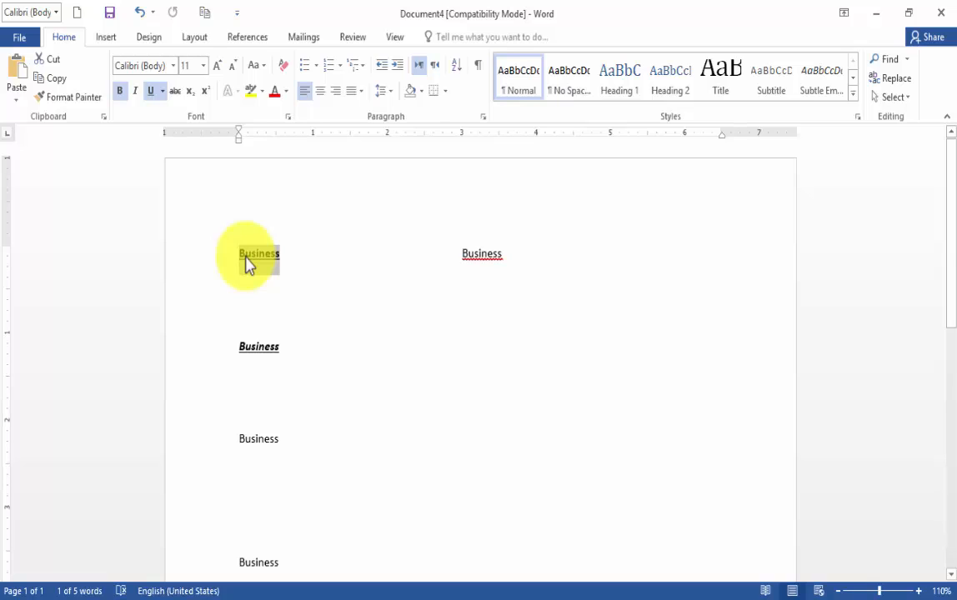
left_click(216, 67)
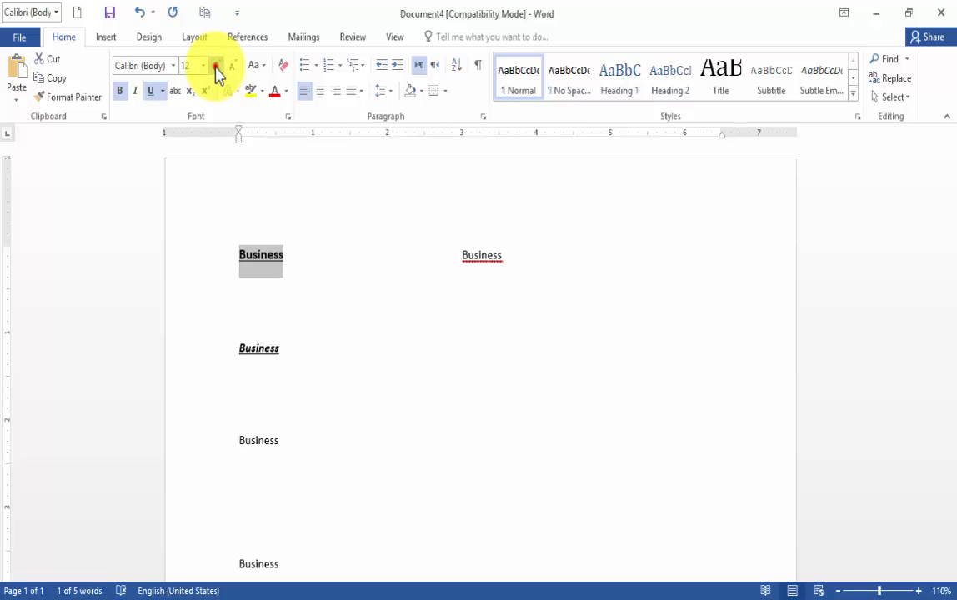
left_click(216, 66)
left_click(203, 65)
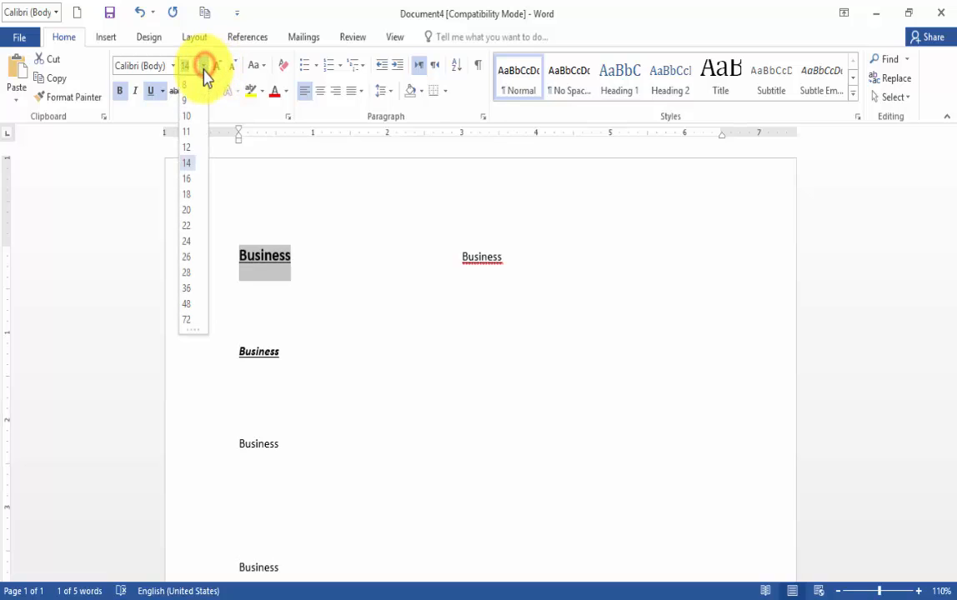
left_click(190, 179)
left_click(372, 368)
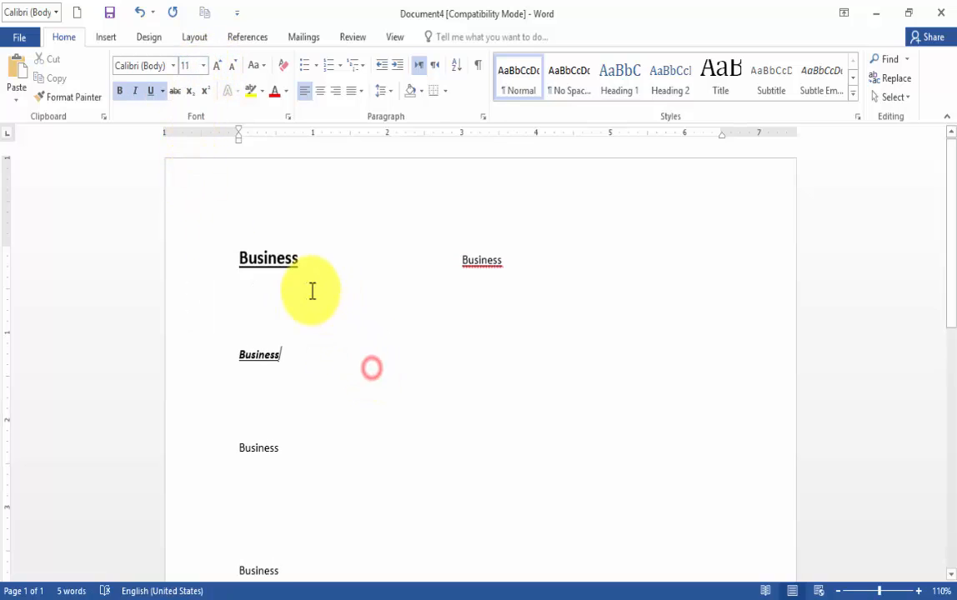
Increase the font size of the bold italic "Business" to 18 and reduce it to 14
left_click_drag(233, 355, 285, 357)
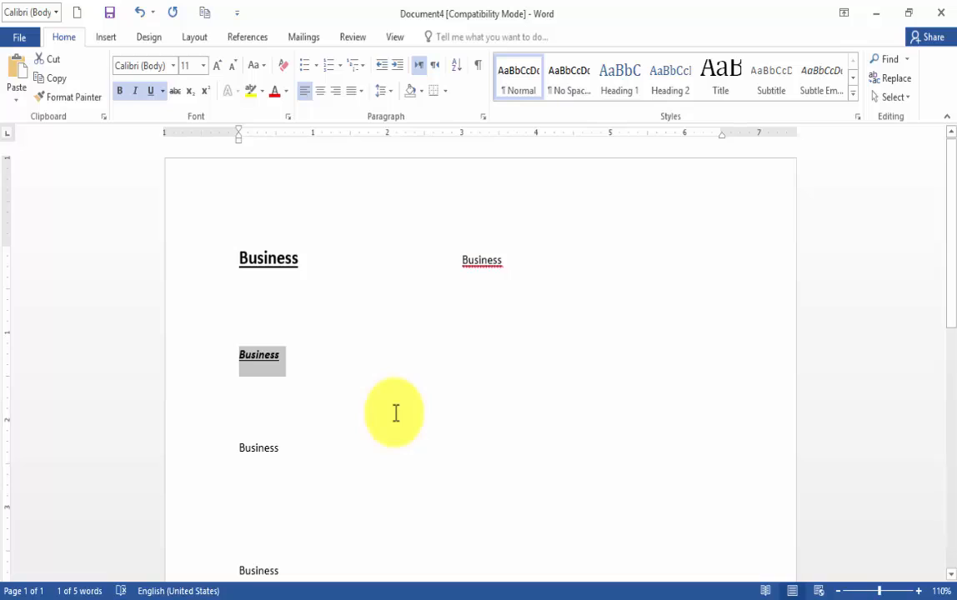
key("ctrl+shift+period")
key("ctrl+shift+period")
key("ctrl+shift+period")
key("ctrl+shift+period")
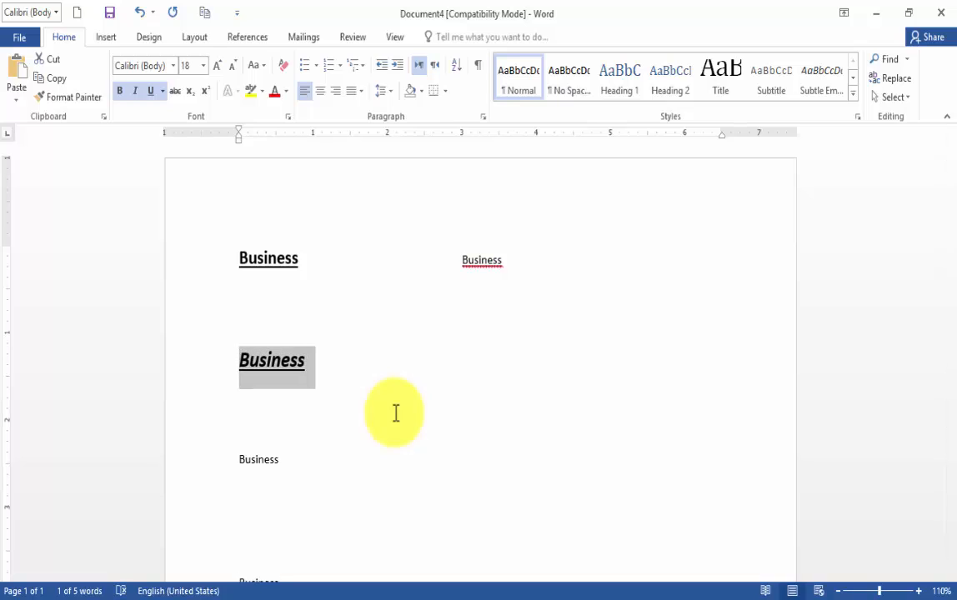
key("ctrl+shift+comma")
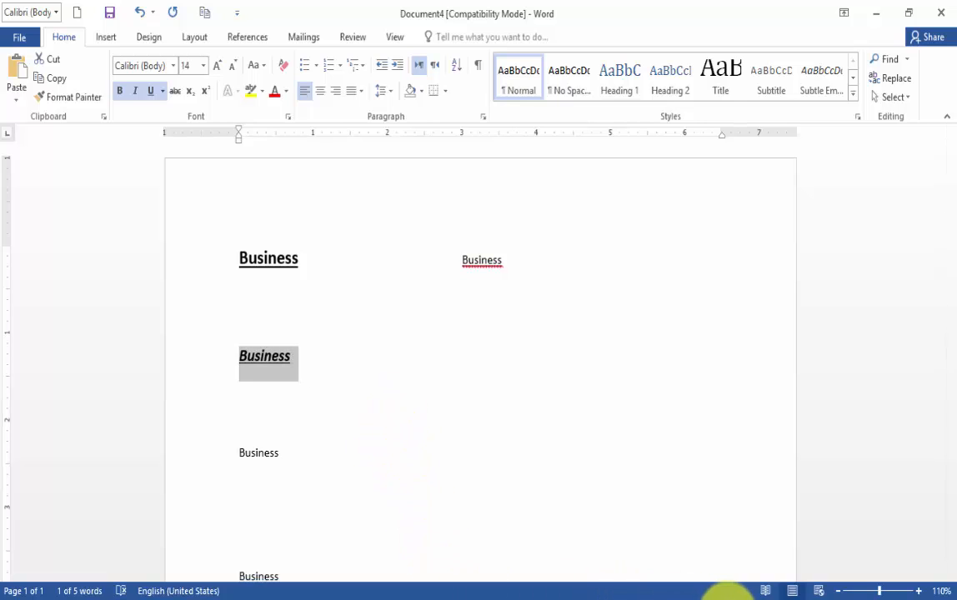
Open the On-Screen Keyboard, demonstrate the shortcuts for increasing and decreasing font size on it, and minimize it
left_click(728, 599)
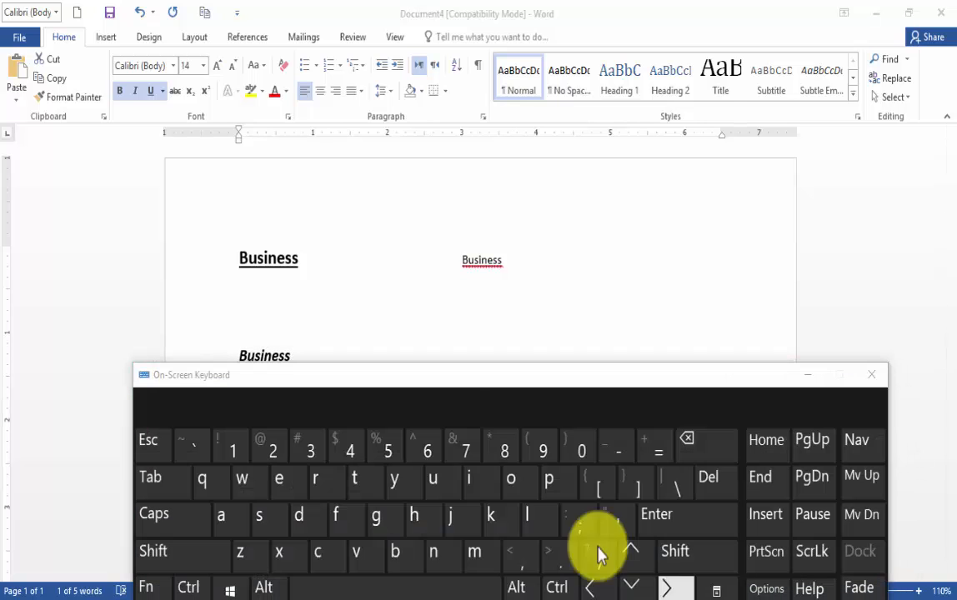
left_click(187, 585)
left_click(172, 557)
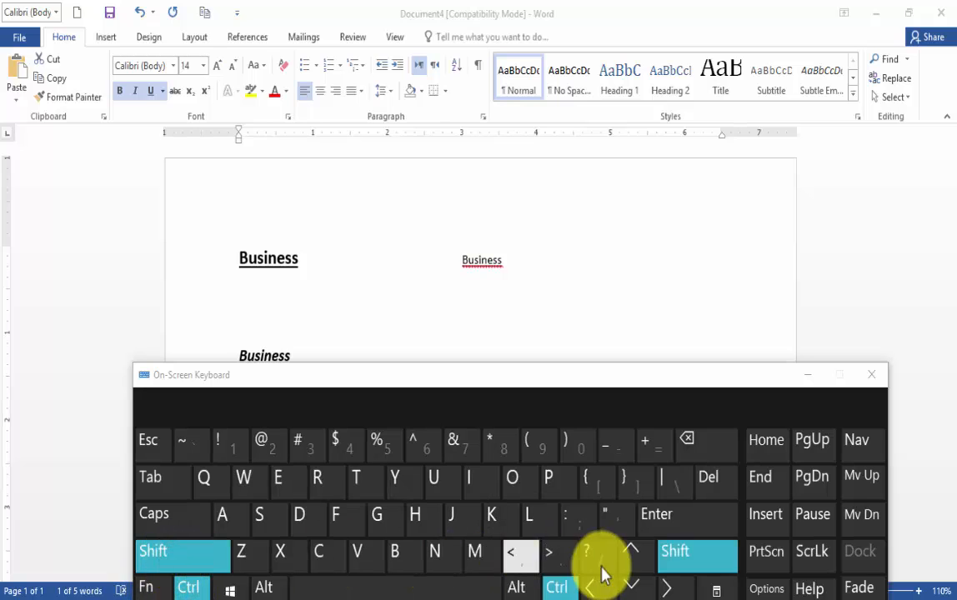
left_click(675, 588)
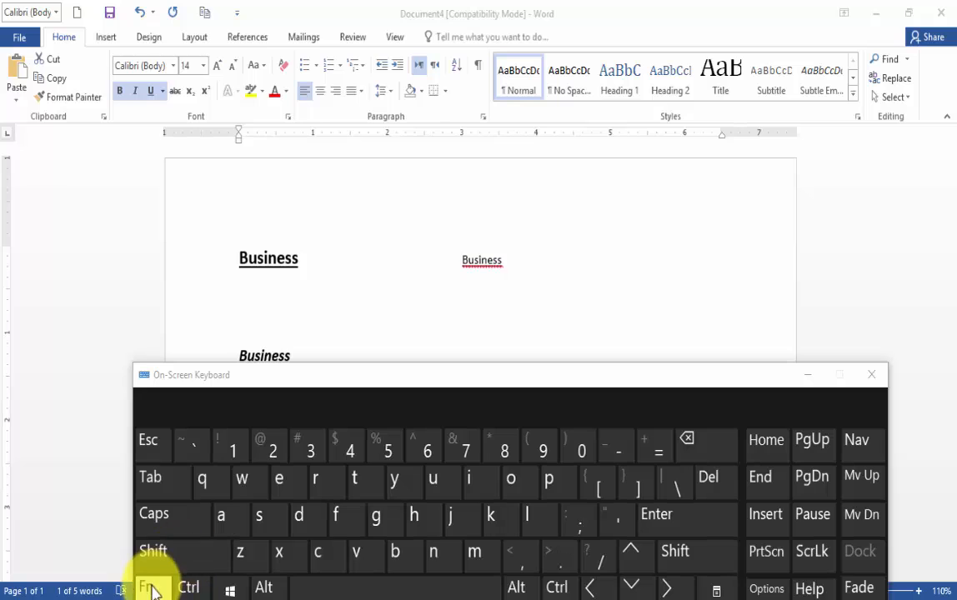
left_click(189, 589)
left_click(166, 557)
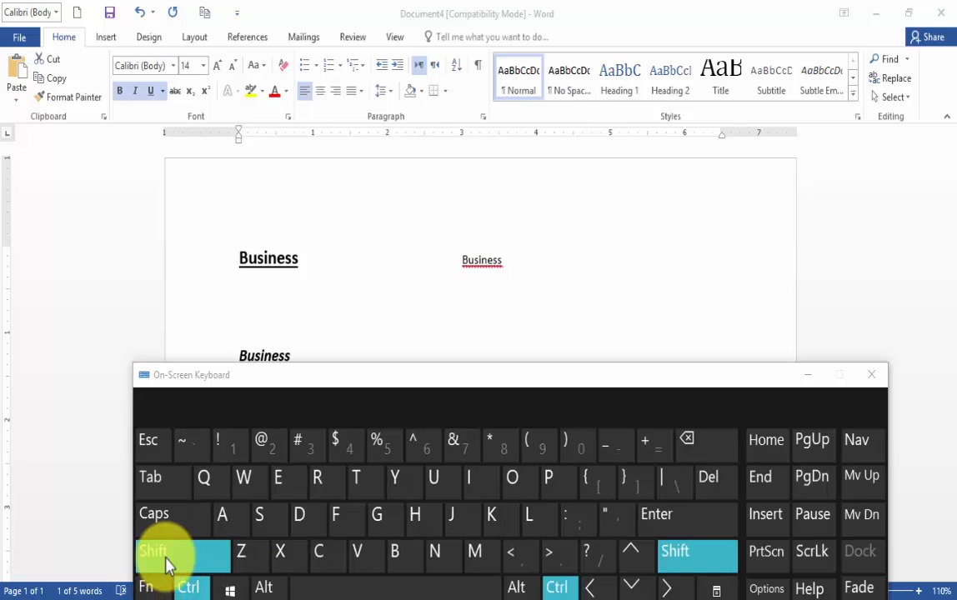
left_click(594, 589)
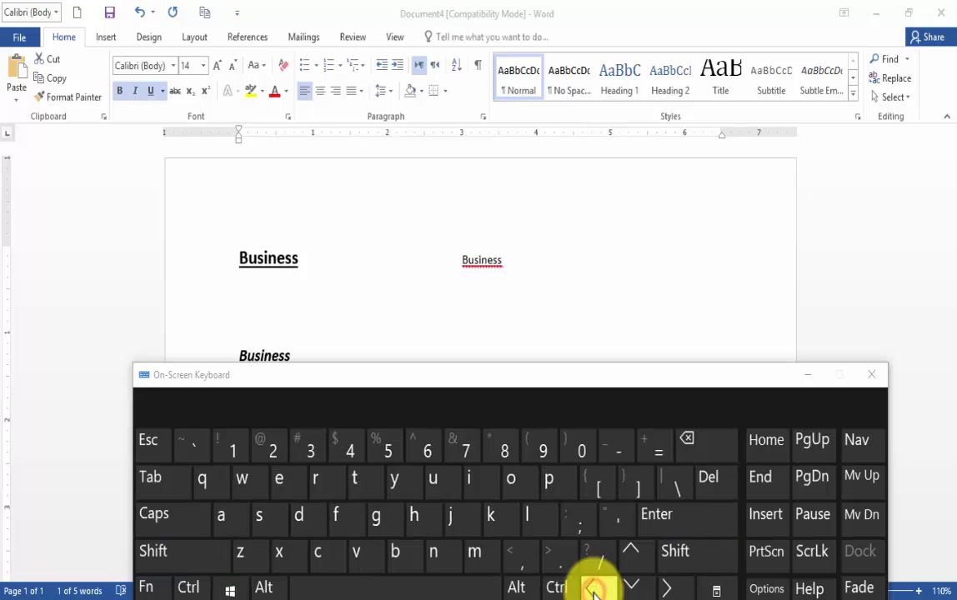
left_click(814, 377)
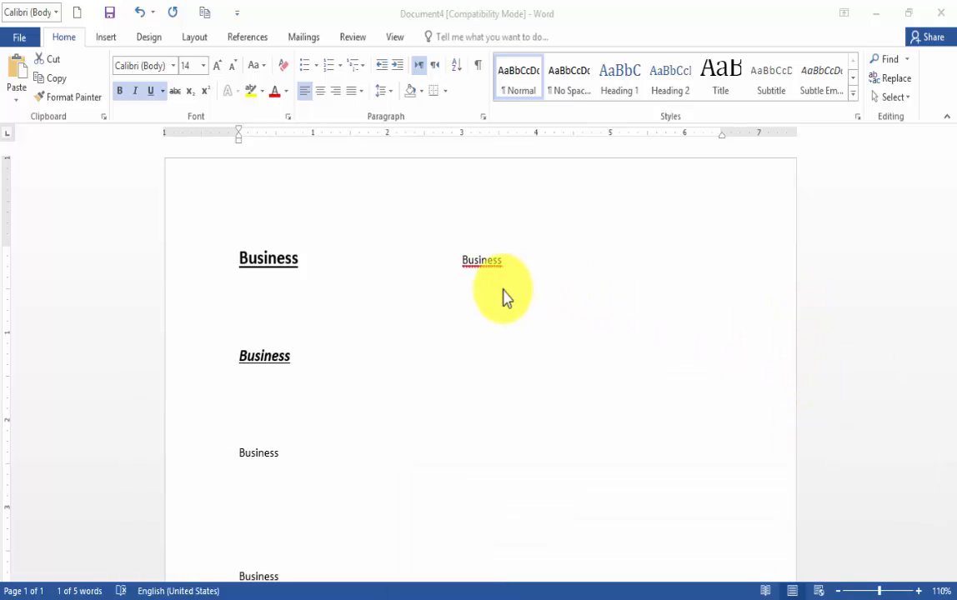